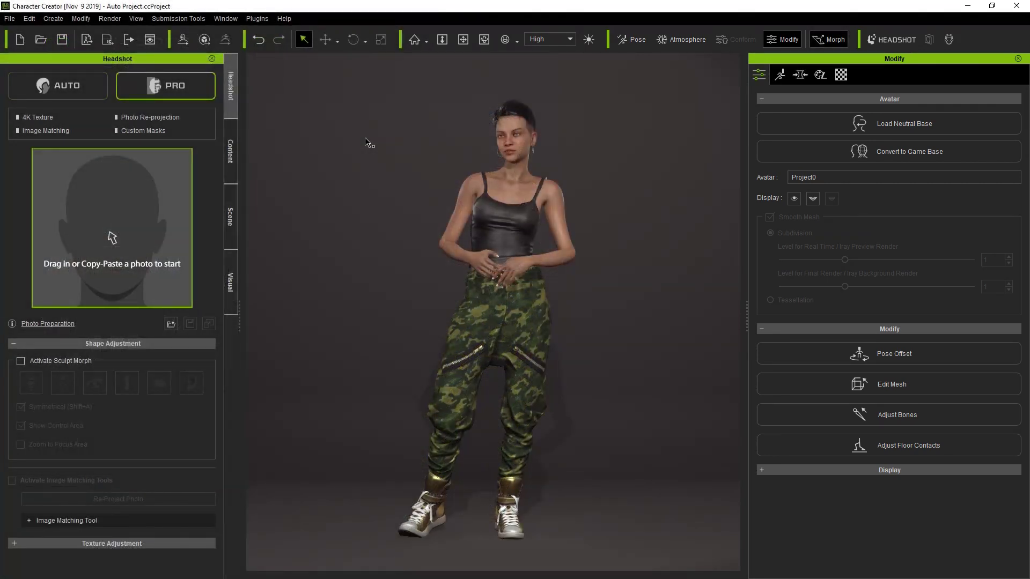
Generate a Headshot character in Auto mode from Female2.png, keeping the Current body type and using the Clean Soft skin type.
left_click(91, 91)
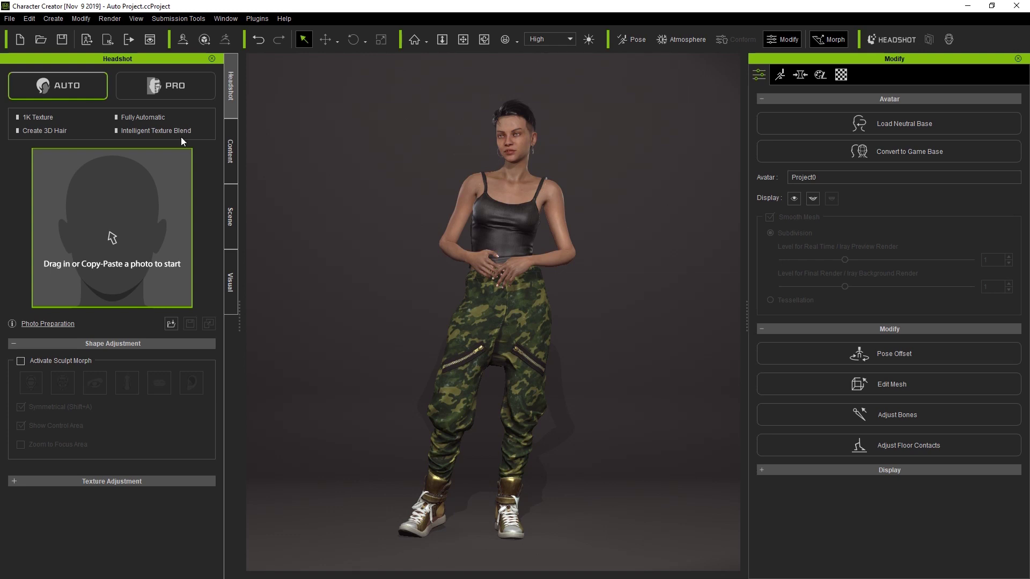
left_click(171, 324)
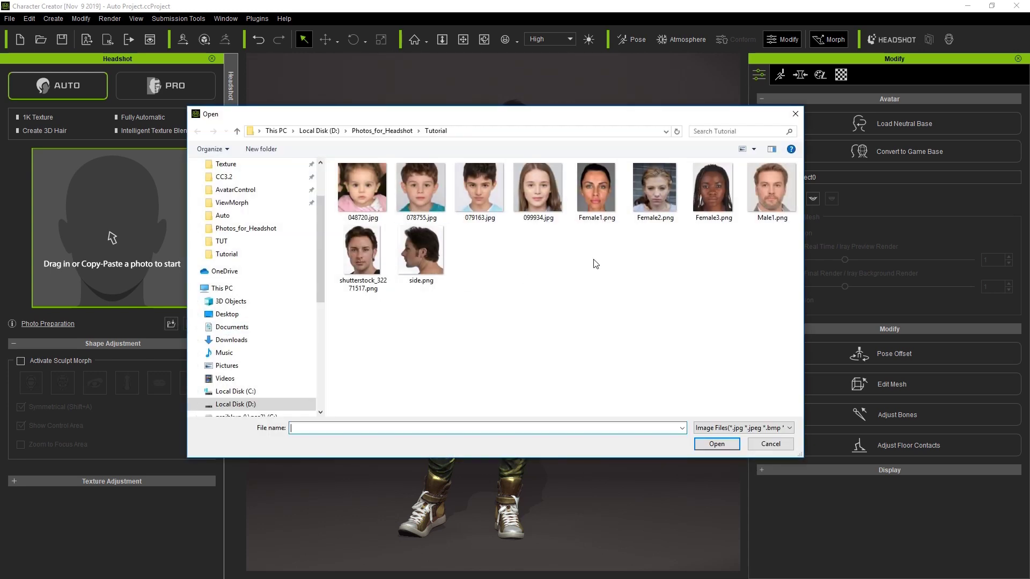
double_click(654, 195)
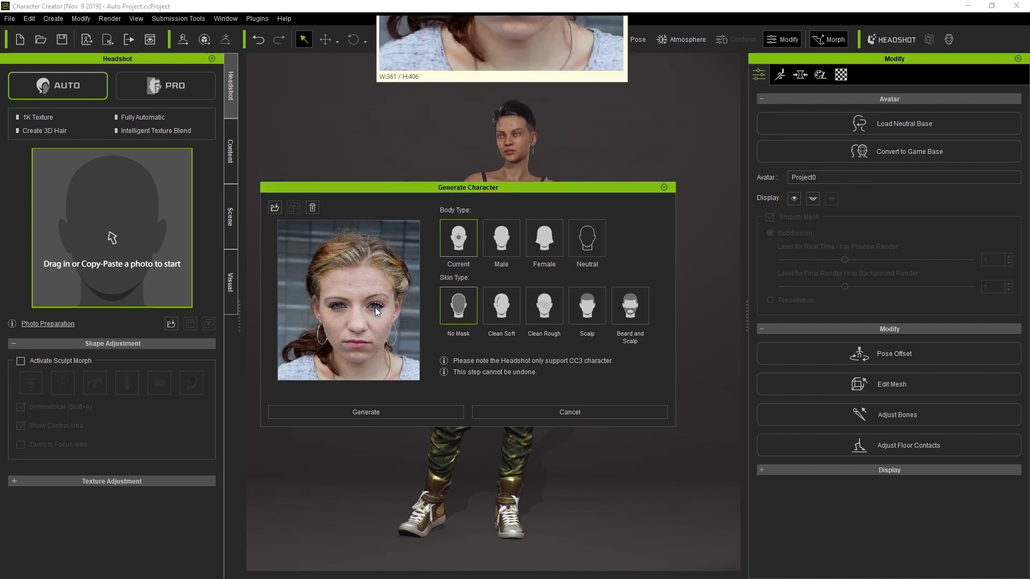
left_click(499, 311)
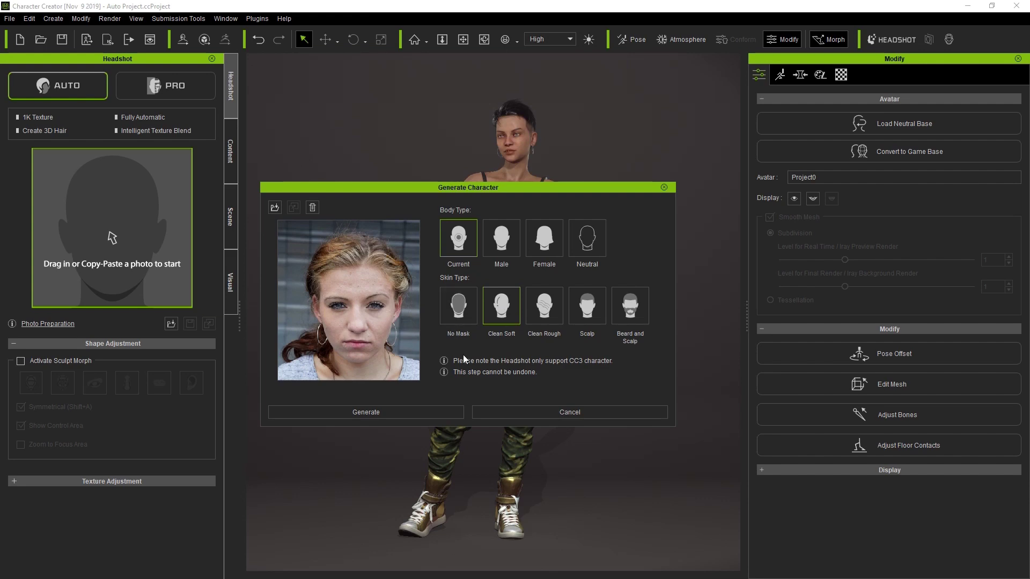
left_click(410, 413)
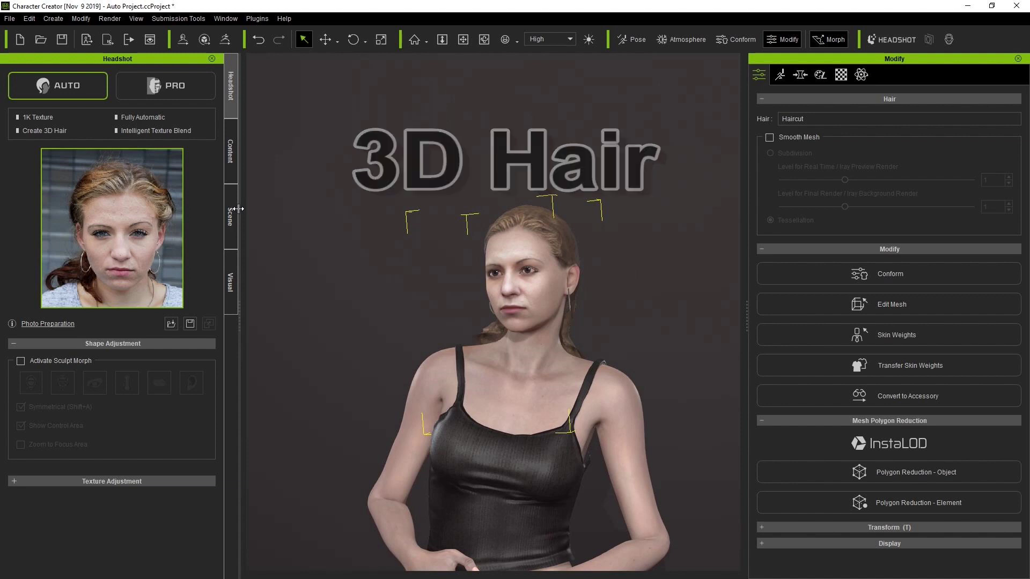
Inspect the generated 3D hair by hiding and showing the Haircut object in the scene.
left_click(235, 208)
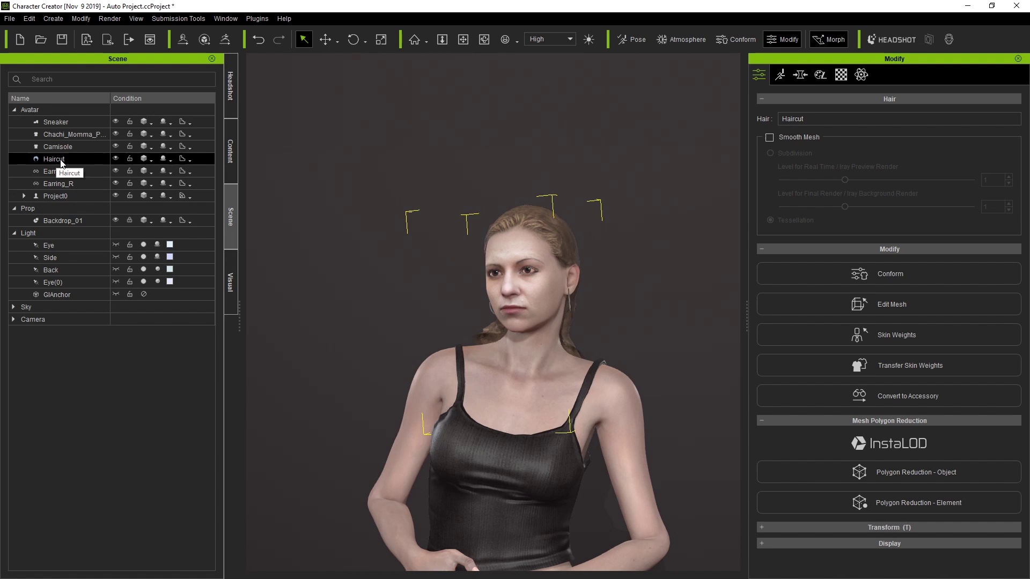
key("shift+Down")
mouse_move(383, 294)
right_mouse_down()
mouse_move(368, 292)
mouse_move(382, 283)
mouse_move(397, 303)
mouse_move(386, 285)
mouse_move(356, 305)
mouse_move(386, 304)
right_mouse_up()
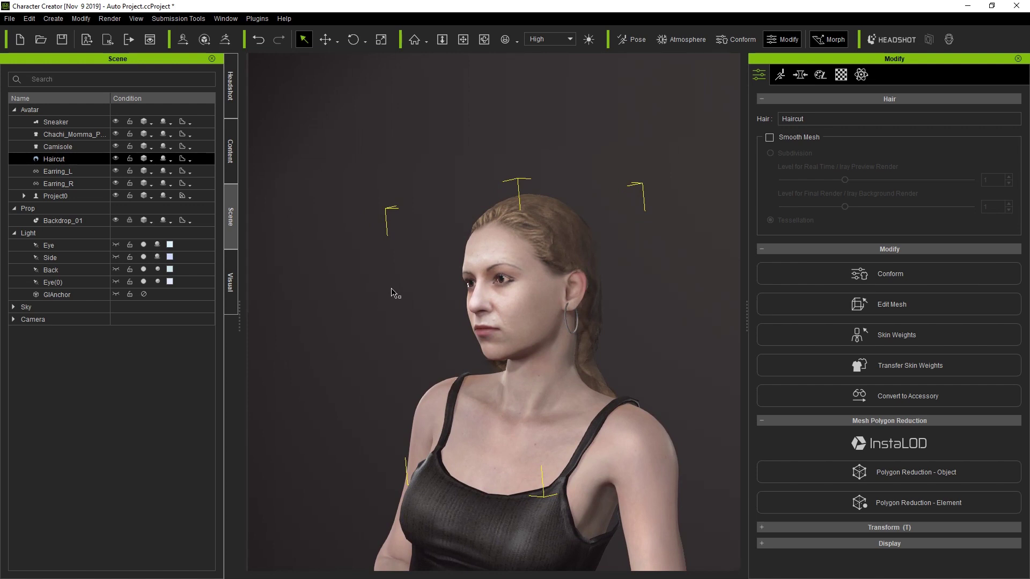
left_click(116, 159)
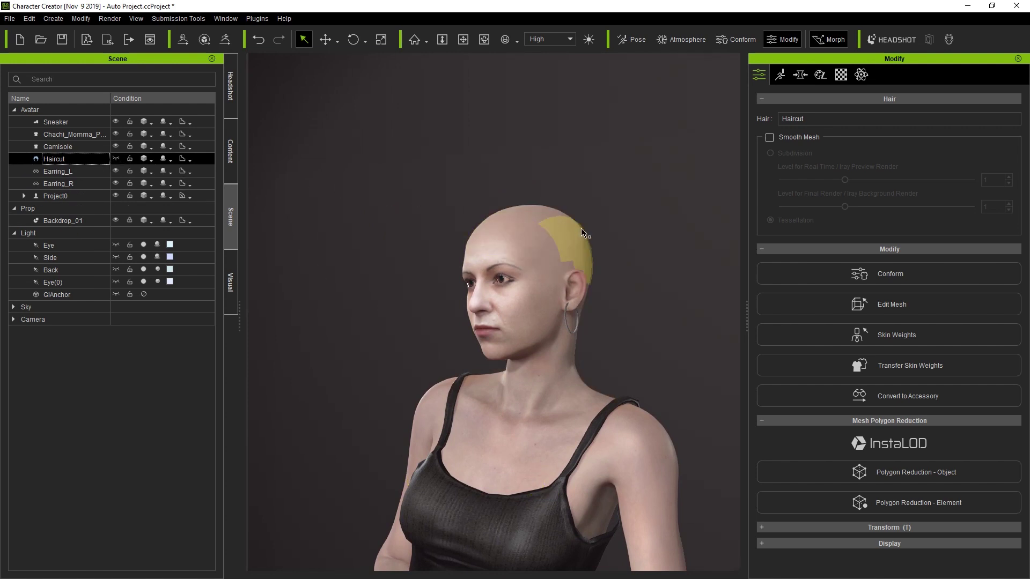
left_click(115, 159)
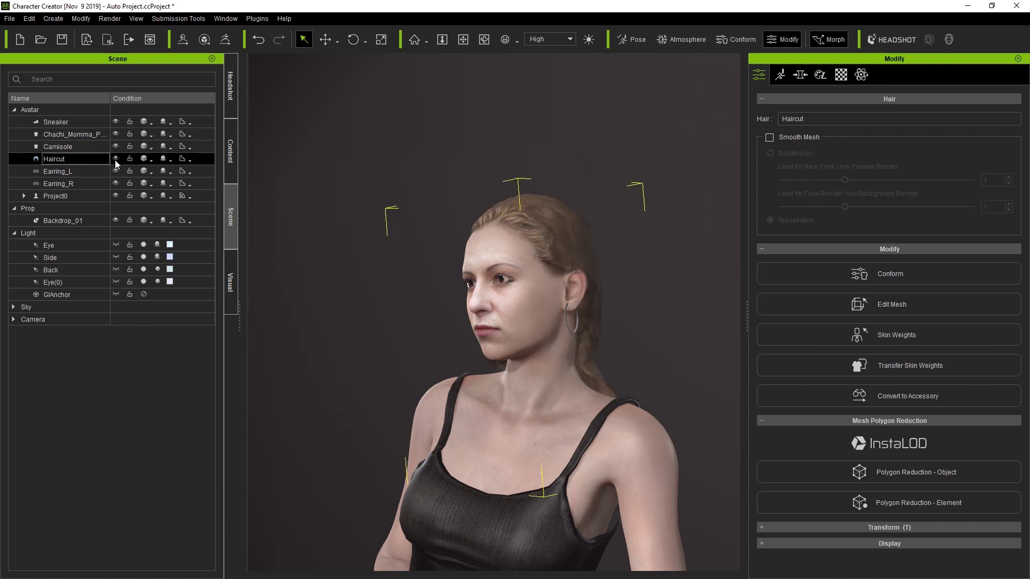
left_click(115, 160)
left_click(115, 159)
Display the Haircut as Wireframe on Shaded and examine its material texture maps.
left_click(146, 159)
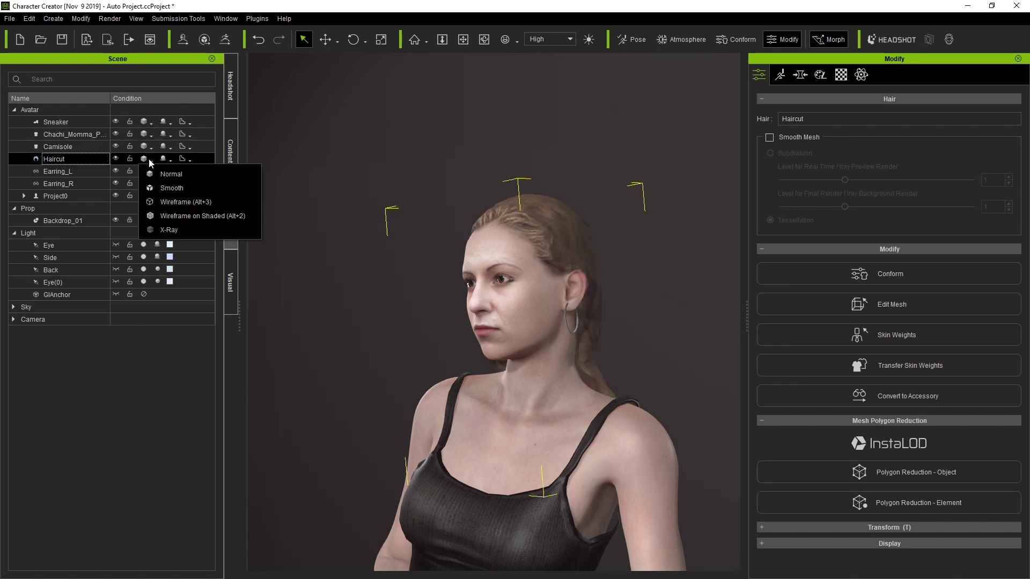
left_click(175, 217)
scroll(364, 217, "up", 3)
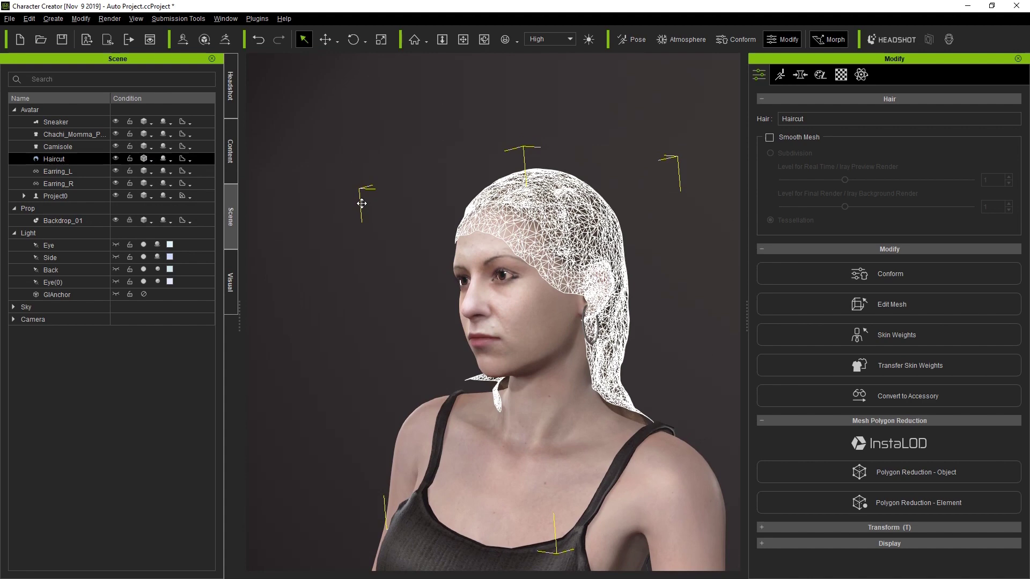
left_click(842, 77)
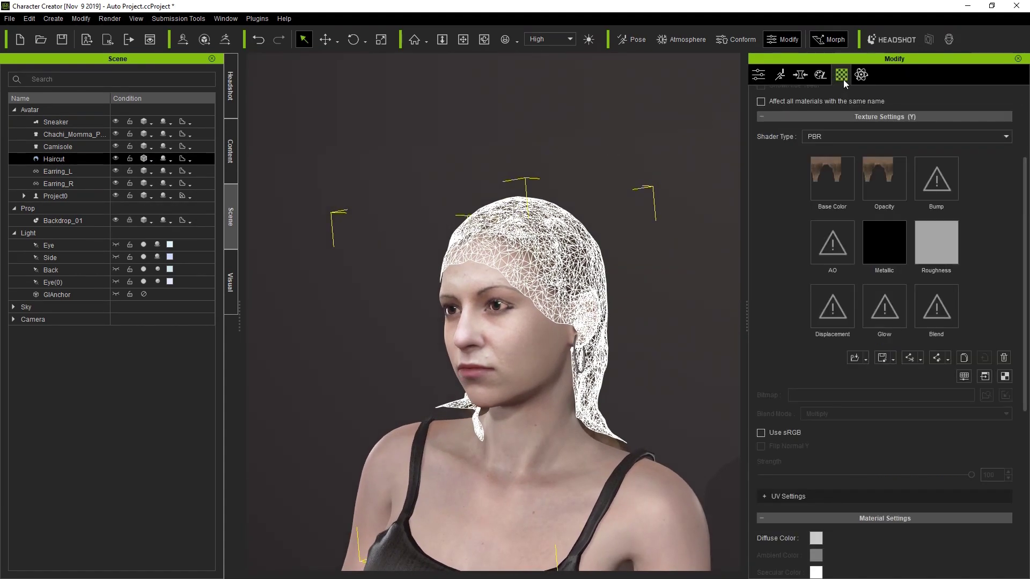
mouse_move(879, 168)
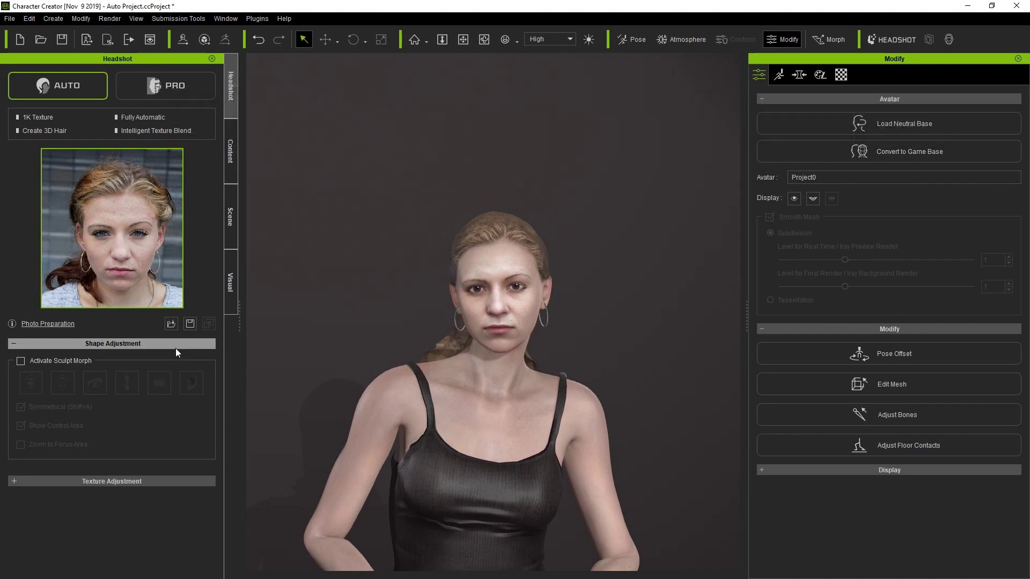
Activate Sculpt Morph for the head and show the avatar's morph sliders.
left_click(44, 361)
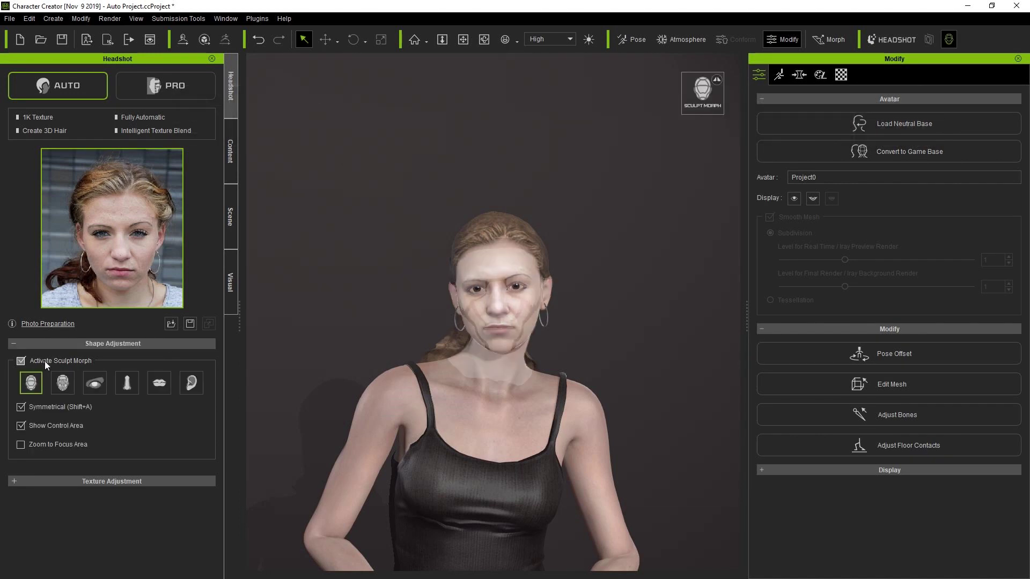
left_click(800, 76)
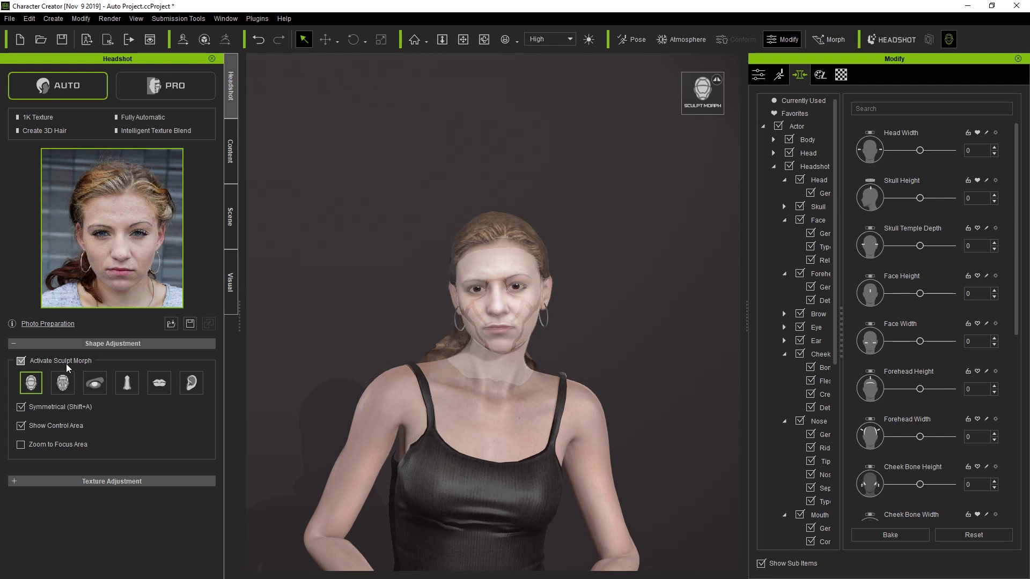
Toggle Sculpt Morph mode off and back on several times.
left_click(948, 40)
left_click(948, 39)
left_click(948, 39)
left_click(948, 40)
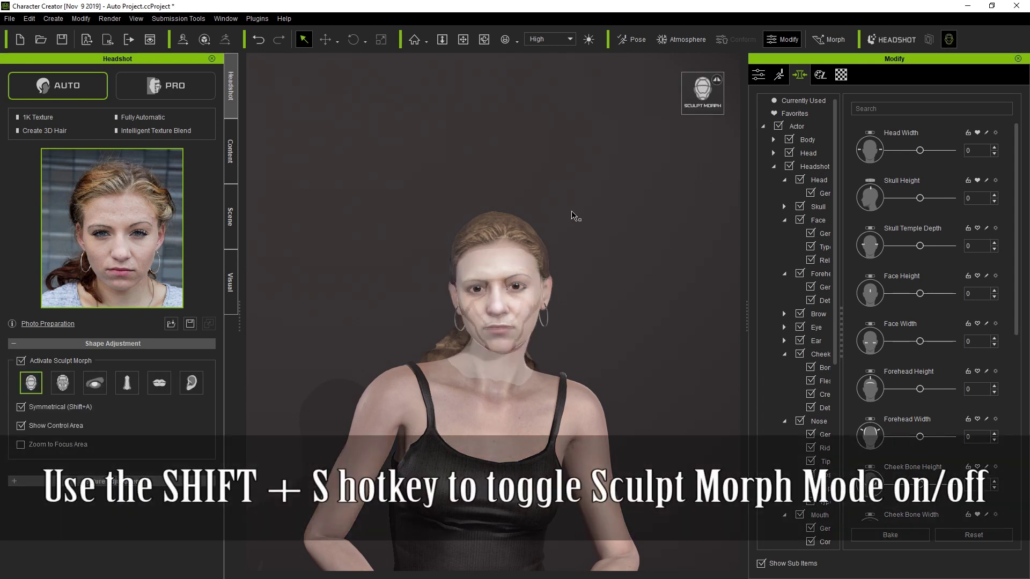
key("shift+s")
key("shift+s")
key("shift+s")
key("shift+s")
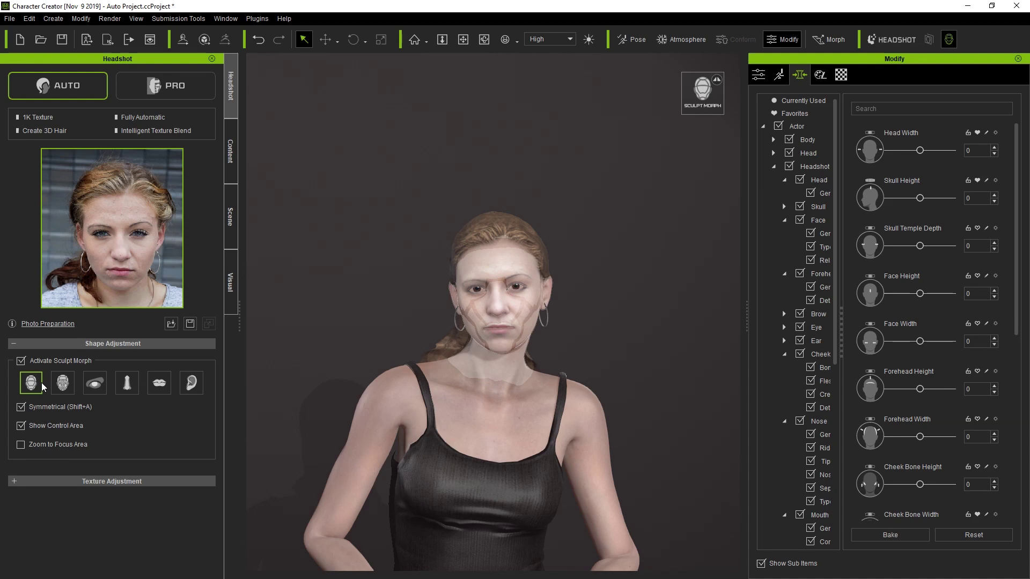
Examine the Detailed Face and Eyes sculpt regions up close, and return to the Basic Face regions.
left_click(63, 382)
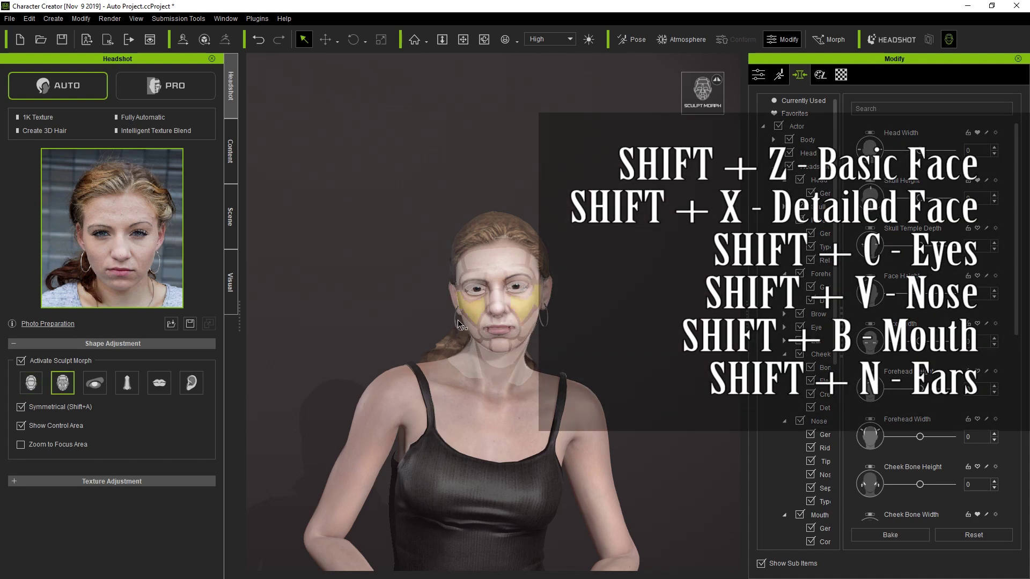
scroll(332, 298, "up", 1)
scroll(332, 299, "up", 2)
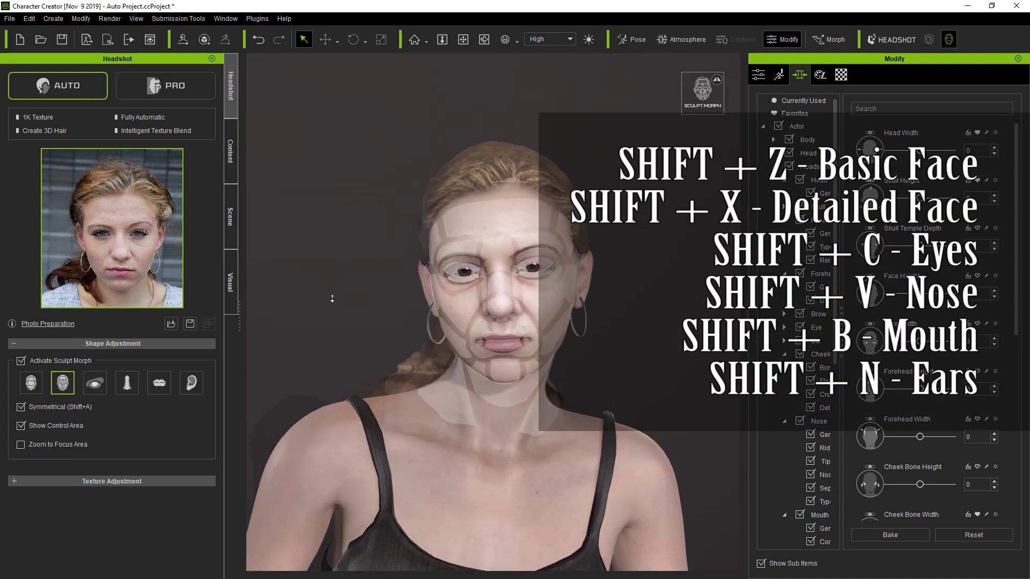
left_click(102, 388)
key("shift+z")
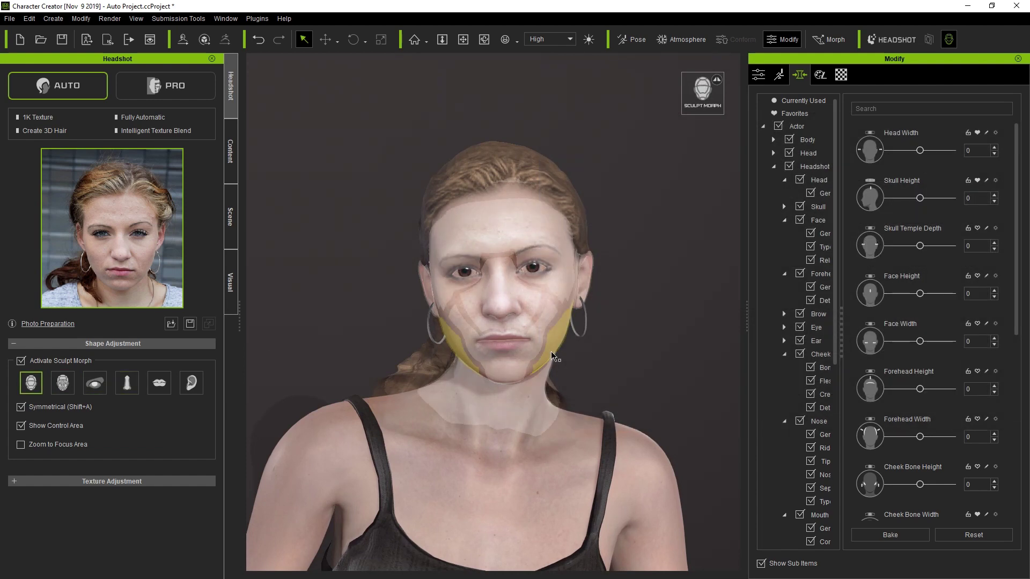
Narrow the jaw by sculpting it symmetrically to a Jaw Width of about -100 and a Jaw Side Height of about -23.
left_click_drag(553, 356, 530, 344)
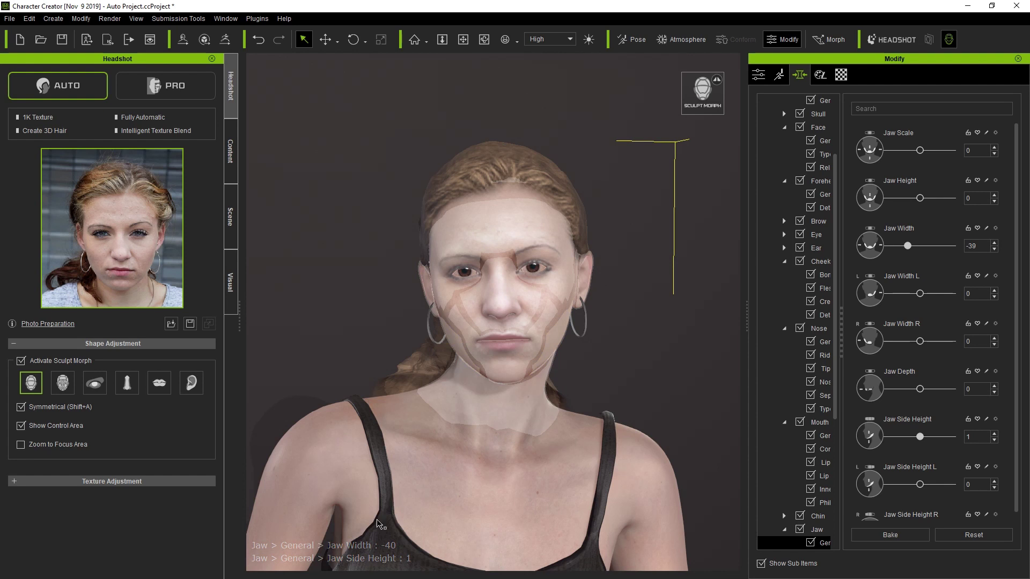
mouse_move(566, 339)
left_mouse_down()
mouse_move(555, 339)
mouse_move(570, 358)
mouse_move(562, 324)
mouse_move(565, 353)
left_mouse_up()
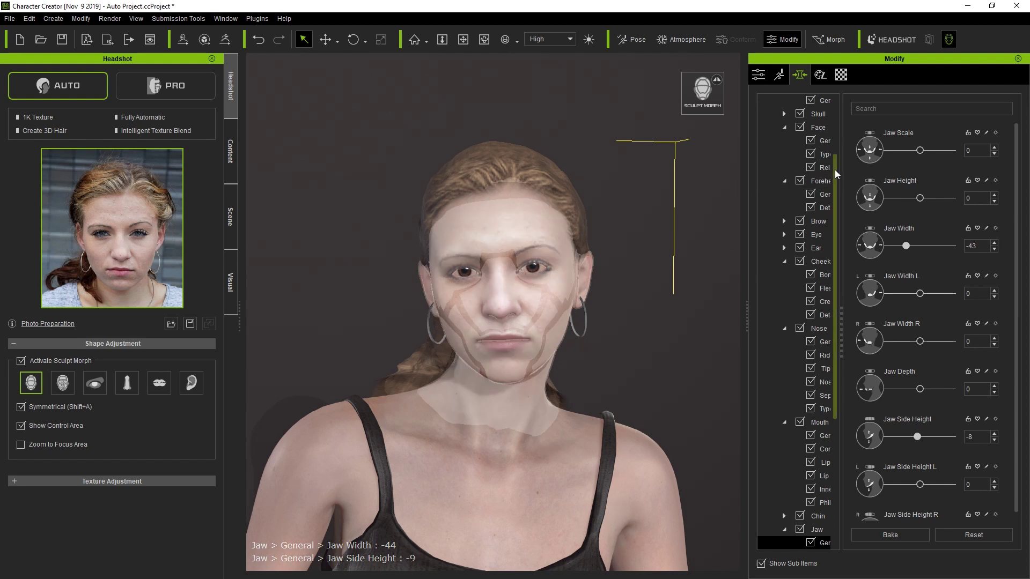
mouse_move(563, 343)
left_mouse_down()
mouse_move(542, 356)
mouse_move(560, 343)
left_mouse_up()
left_click(810, 449)
left_click(811, 449)
left_click_drag(842, 388, 884, 387)
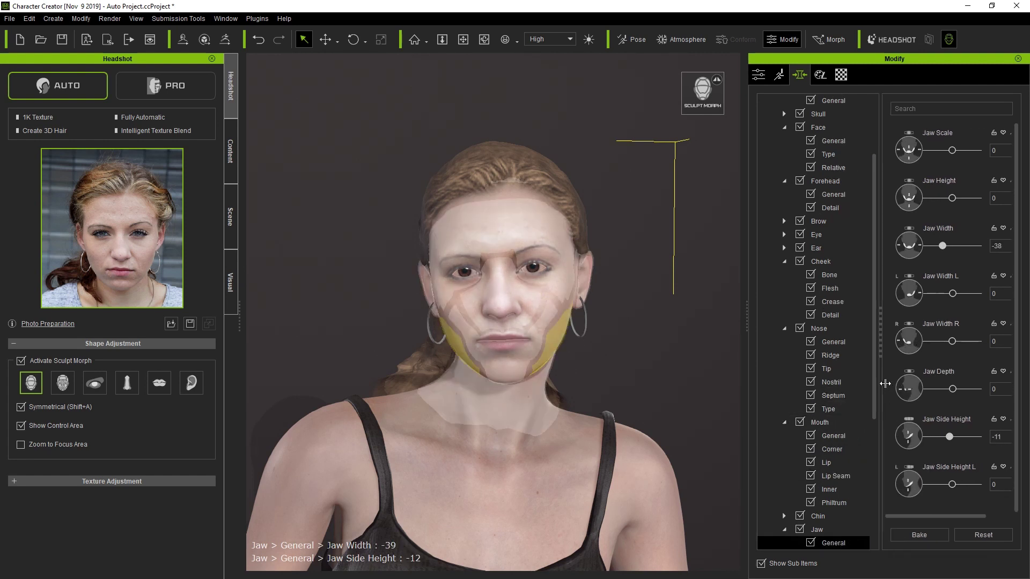
left_click_drag(568, 341, 554, 359)
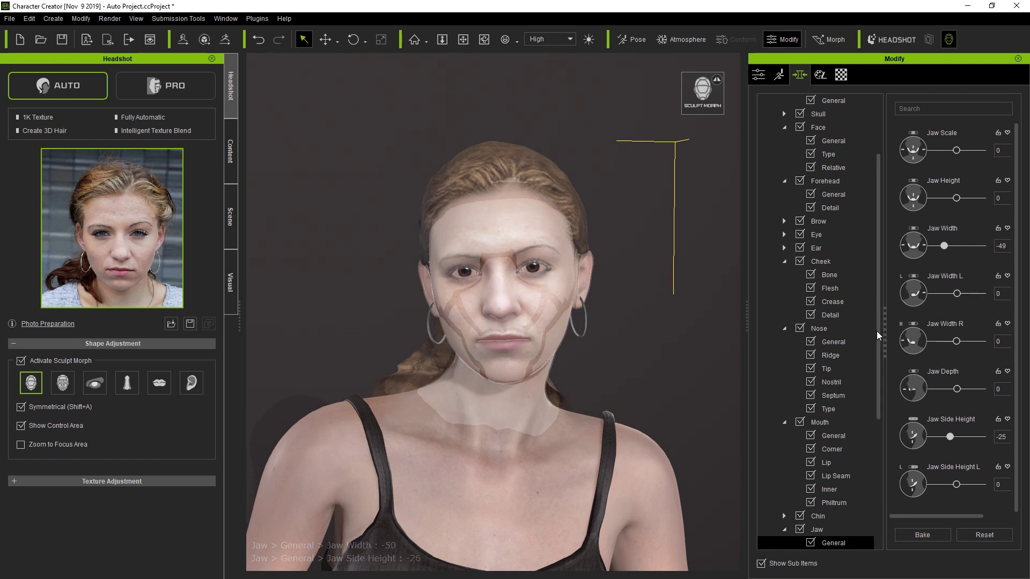
left_click_drag(579, 368, 519, 343)
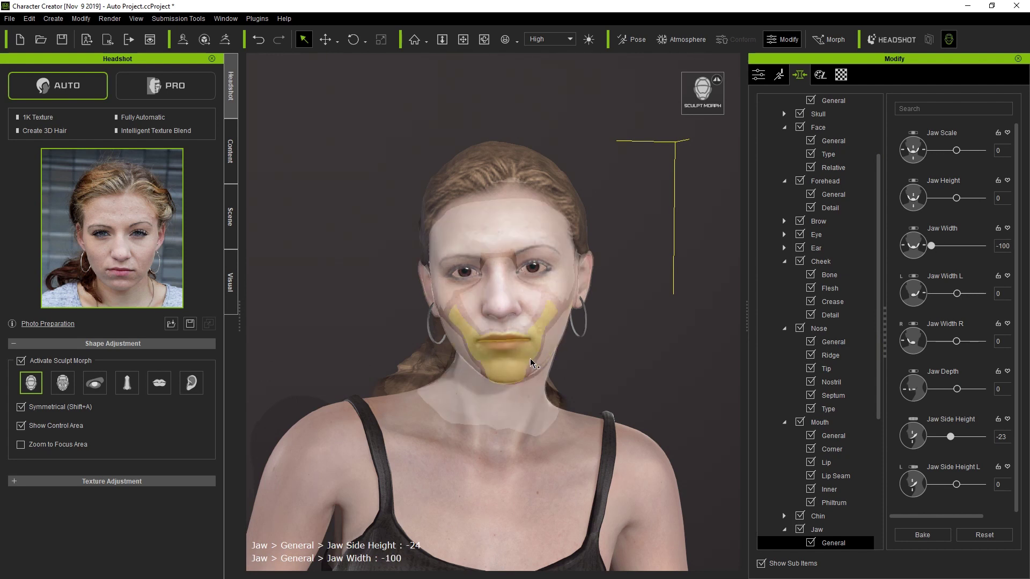
Switch to the Detailed Face sculpt regions and hide the control area overlay on the face.
key("2")
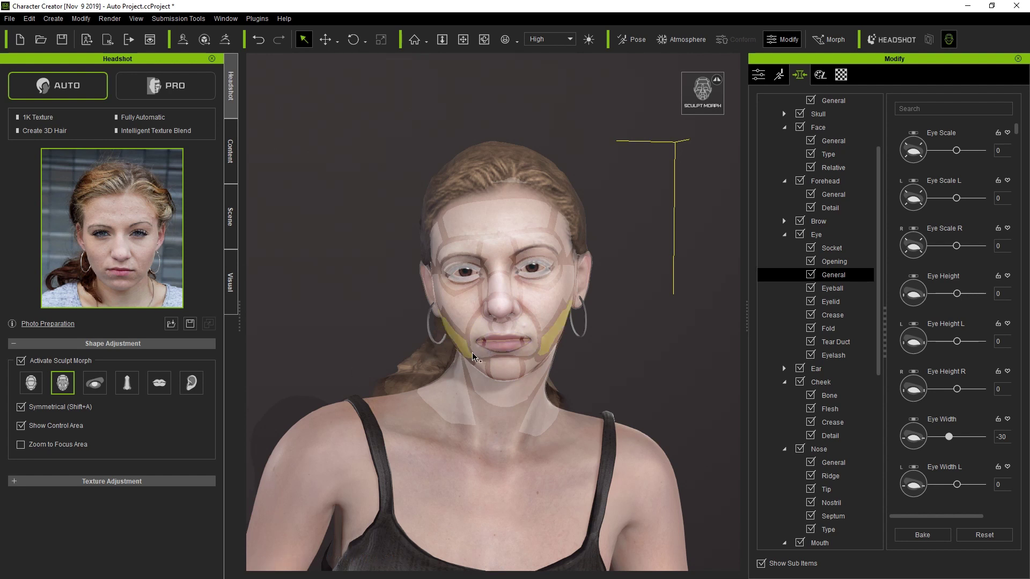
left_click(43, 428)
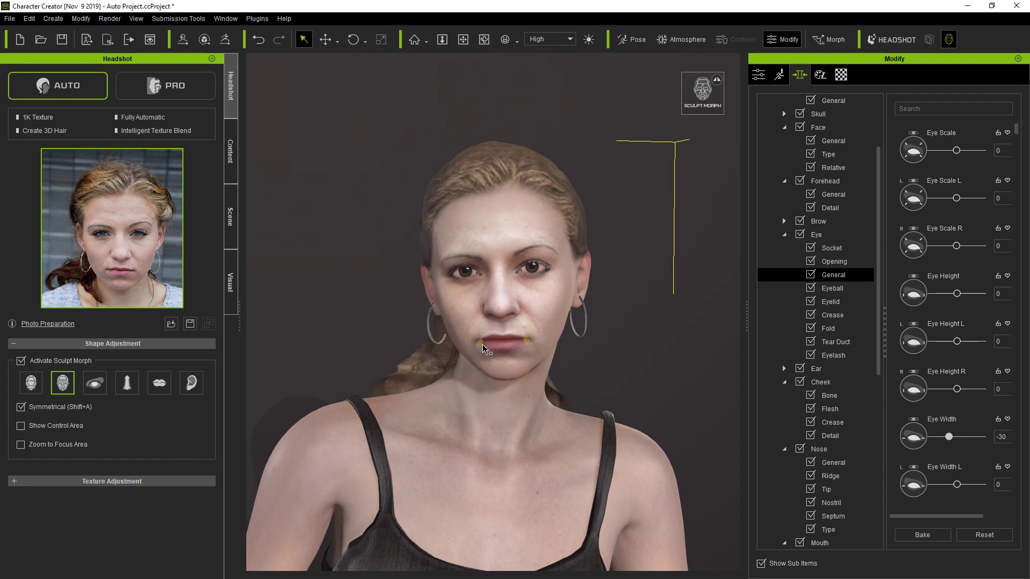
mouse_move(156, 277)
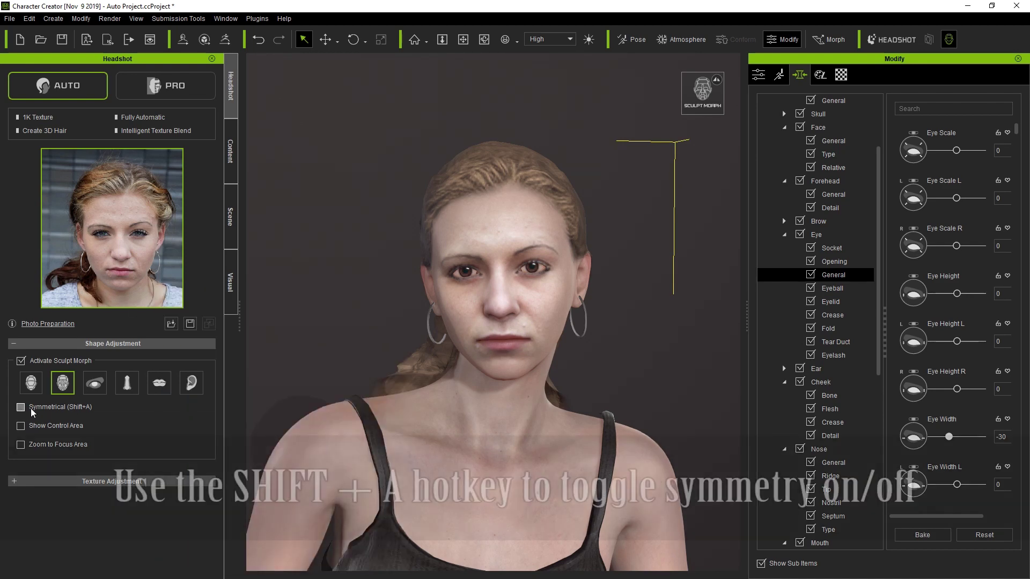
Disable symmetry and sculpt the mouth corners separately, with Mouth Corner Height L at -50 and R at 80, and Mouth Width L about -17.
left_click(31, 408)
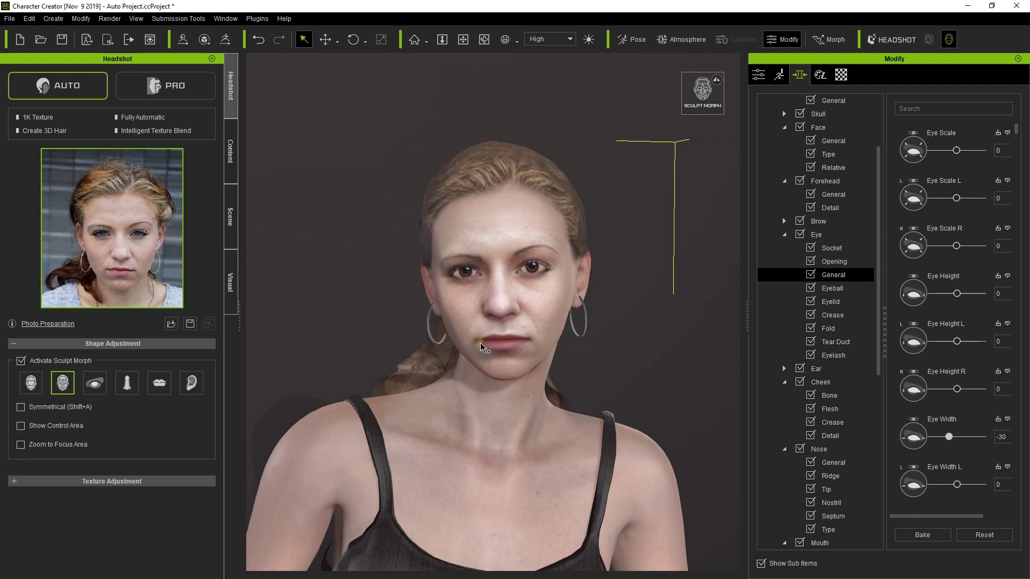
left_click_drag(480, 343, 474, 279)
mouse_move(531, 336)
left_mouse_down()
mouse_move(530, 375)
mouse_move(519, 343)
left_mouse_up()
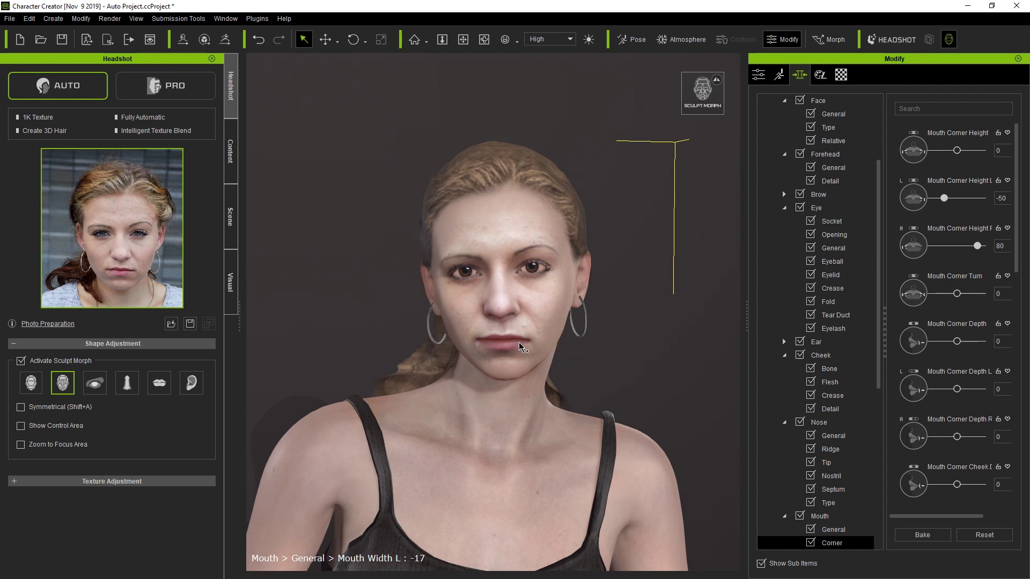
Switch to the Eyes sculpt regions and reshape the eyelids of one eye asymmetrically.
left_click(95, 382)
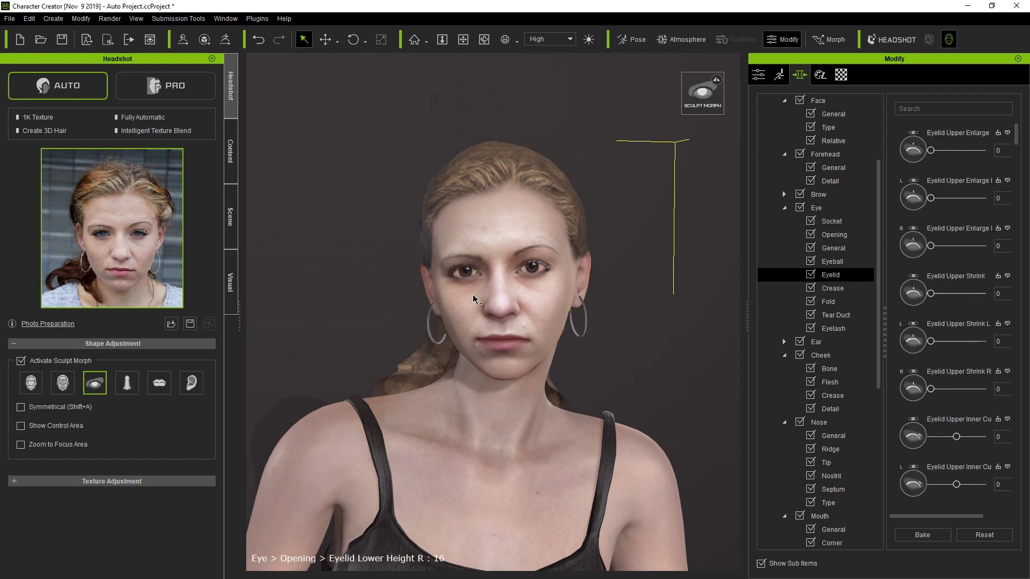
left_click_drag(465, 261, 452, 283)
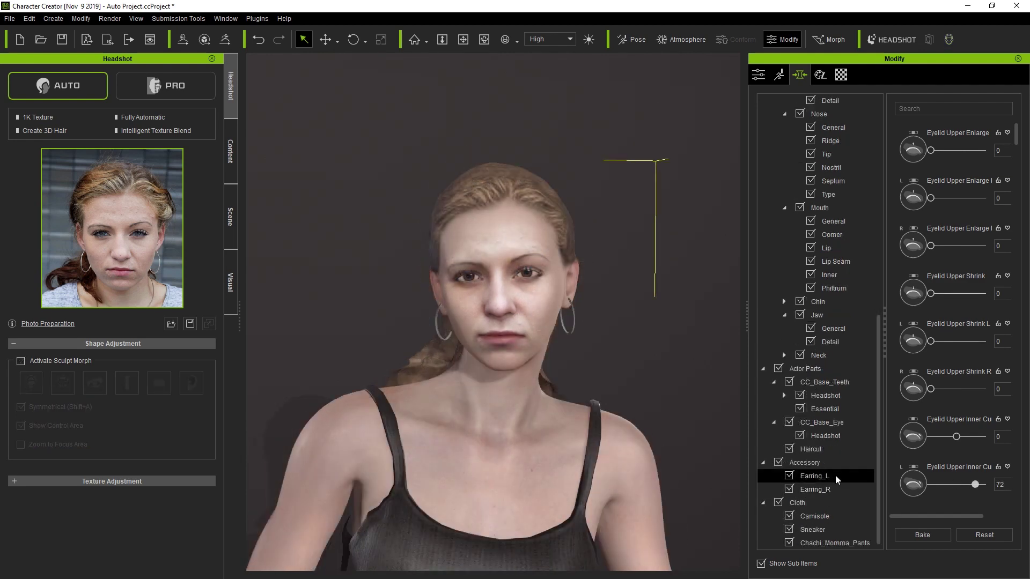
Adjust the Headshot morphs of CC_Base_Eye, setting Eyeball Iris Scale to about -8 and increasing Eyeball Rotate Down slightly.
left_click(838, 436)
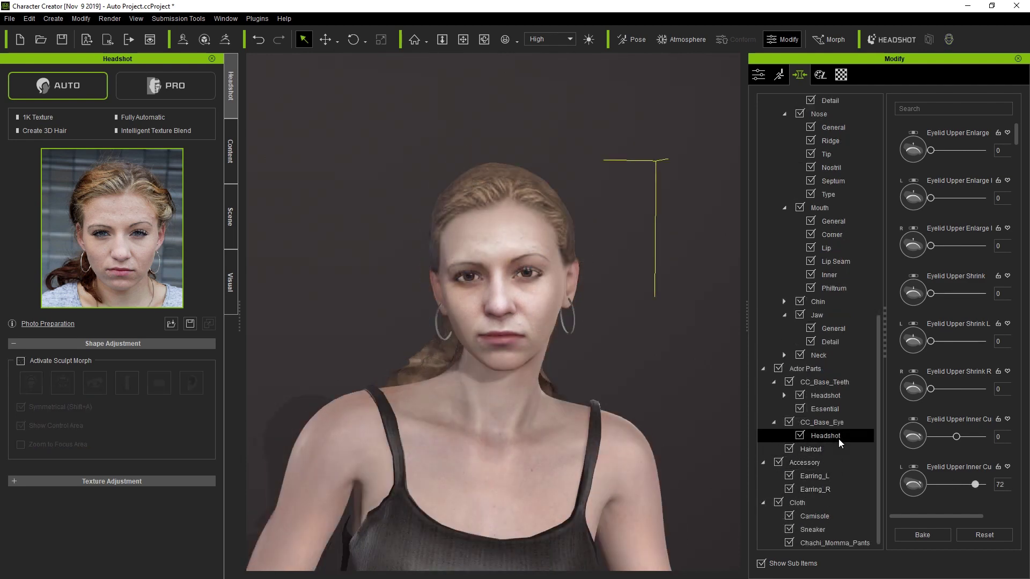
left_click_drag(956, 151, 960, 151)
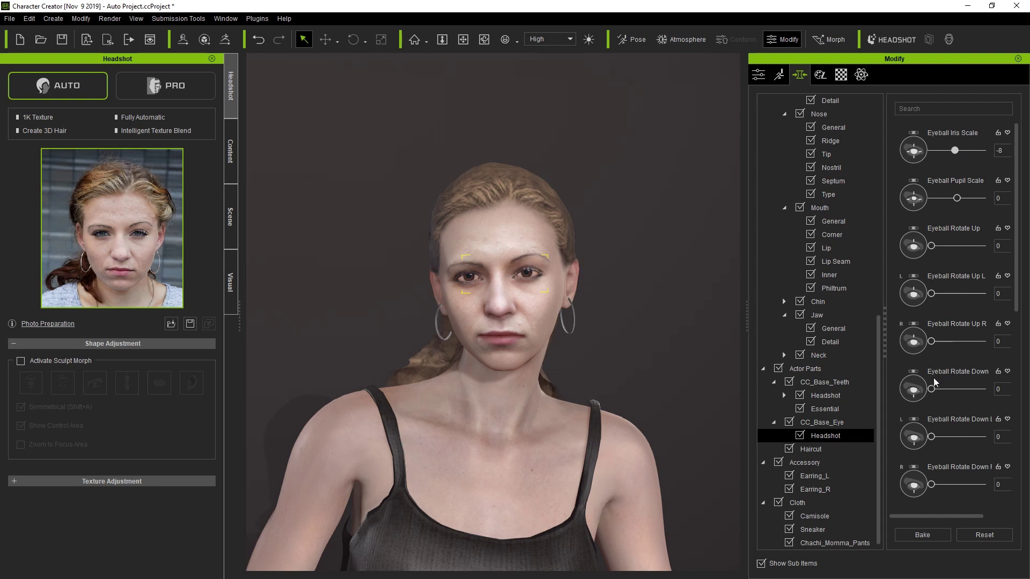
left_click_drag(932, 389, 941, 392)
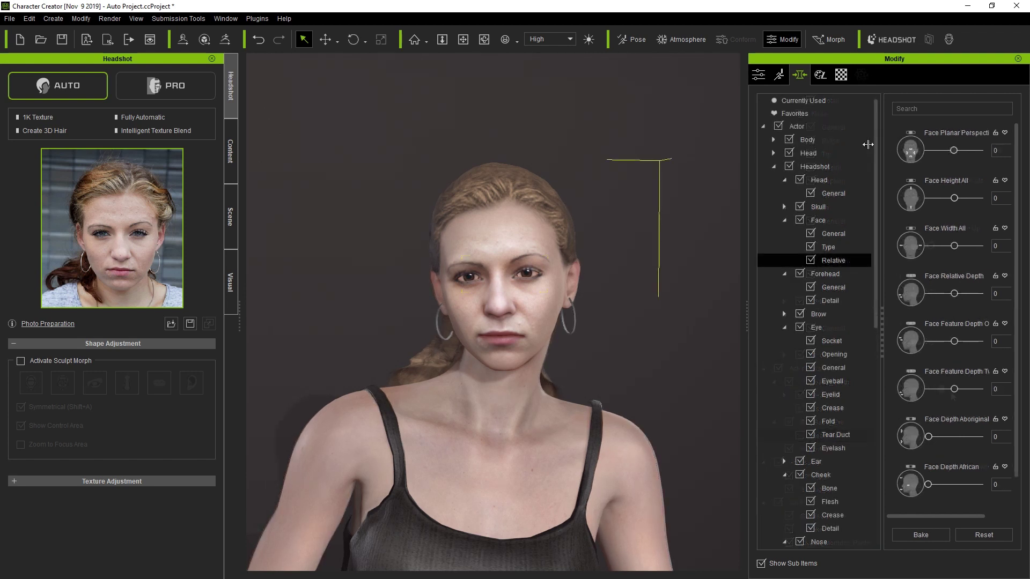
Set the Face Planar Perspective morph to -3 and increase Head Back Forward in the Headshot Neck Rotate morphs.
mouse_move(924, 151)
left_mouse_down()
mouse_move(910, 150)
mouse_move(944, 152)
mouse_move(922, 151)
left_mouse_up()
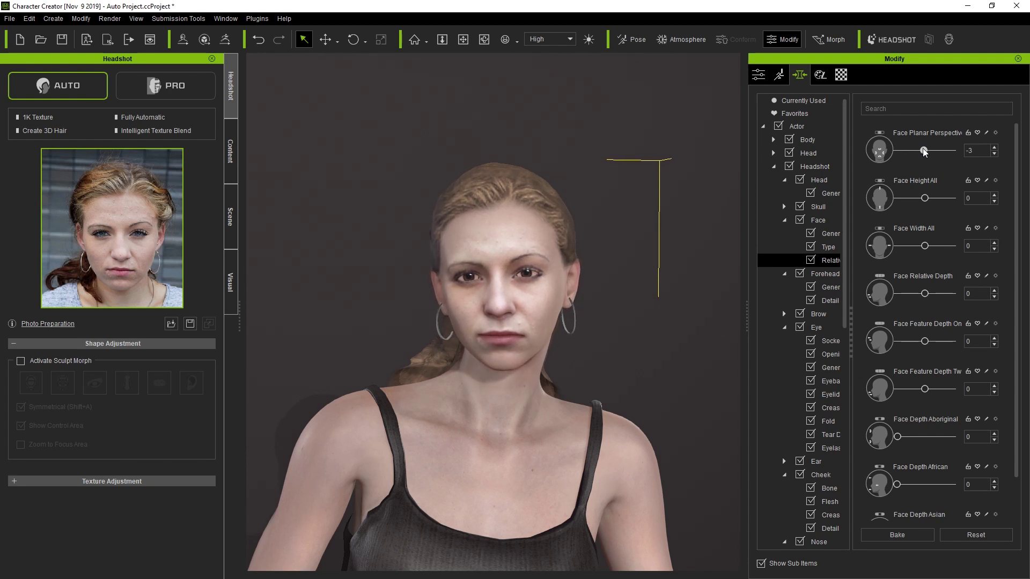
right_click_drag(625, 285, 555, 339)
scroll(571, 343, "down", 3)
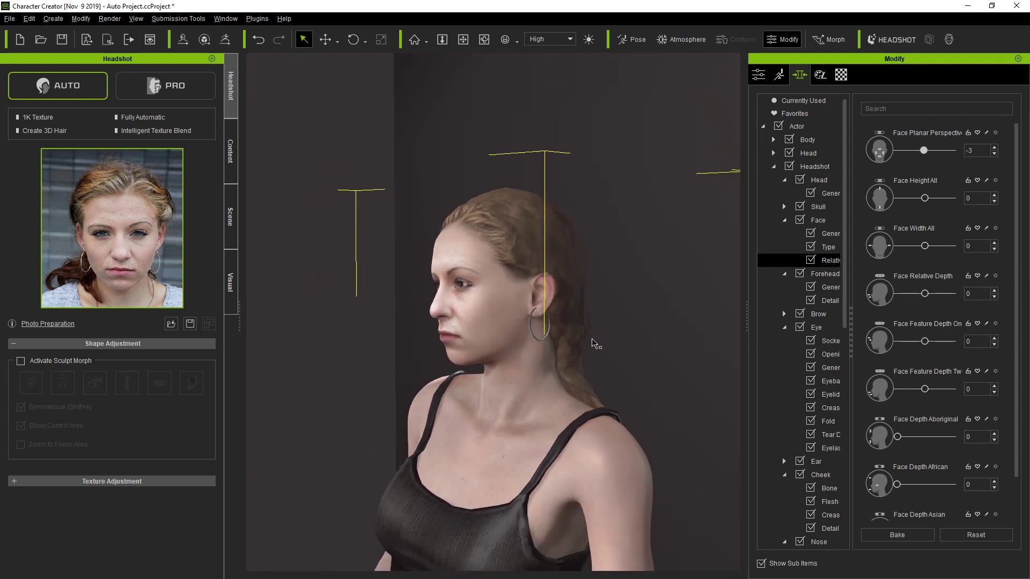
left_click_drag(845, 308, 855, 450)
scroll(832, 496, "down", 1)
left_click(834, 465)
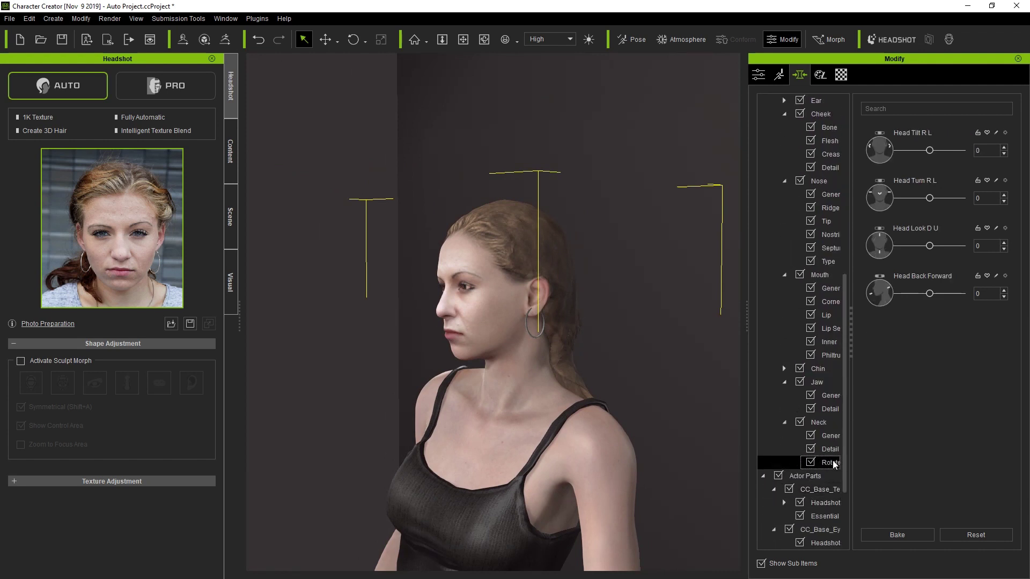
left_click_drag(933, 294, 960, 293)
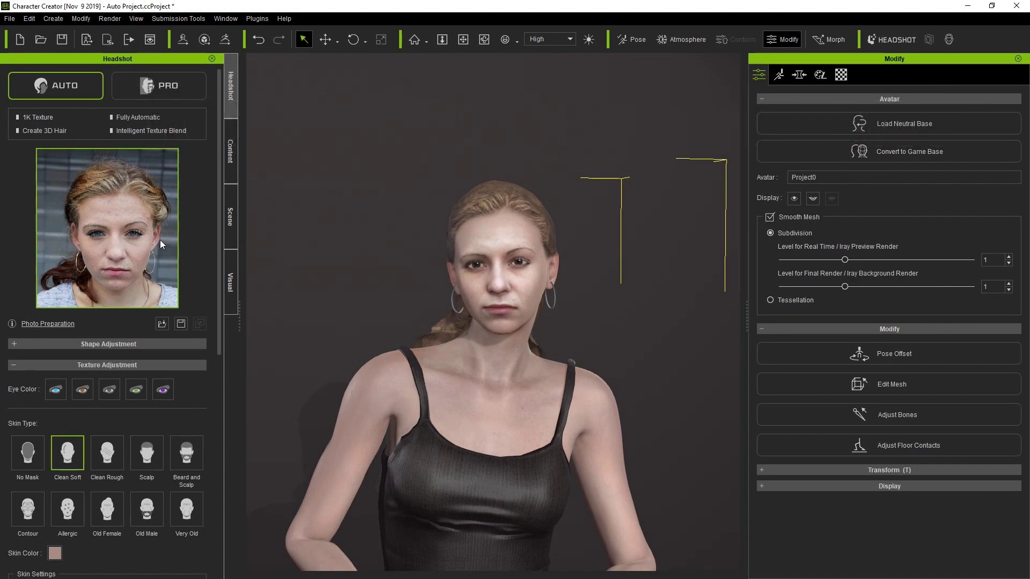
Apply the Old Female skin type, update the skin texture at 2048 x 2048 and inspect the face and its base maps.
mouse_move(160, 241)
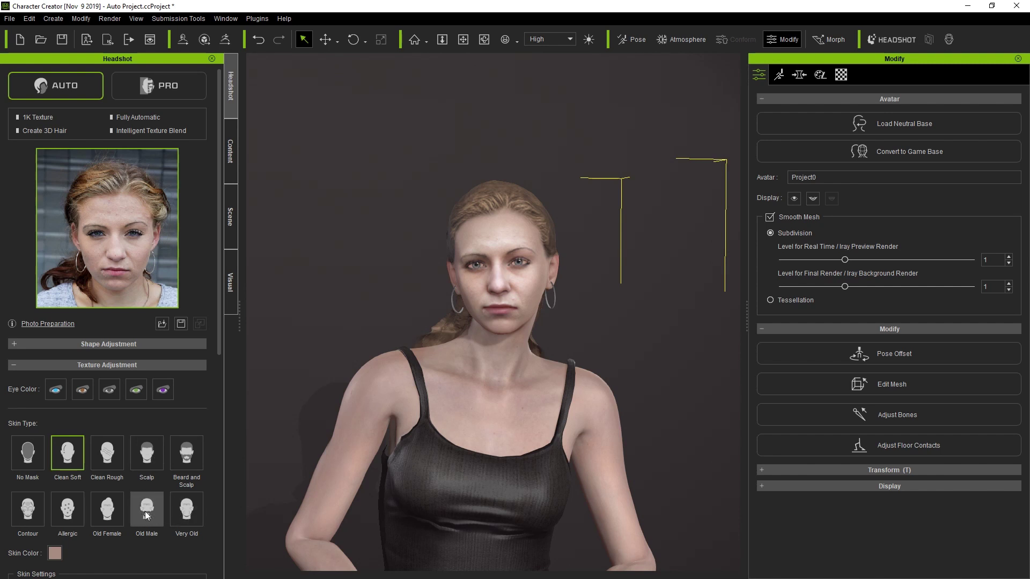
left_click(107, 510)
scroll(219, 338, "down", 5)
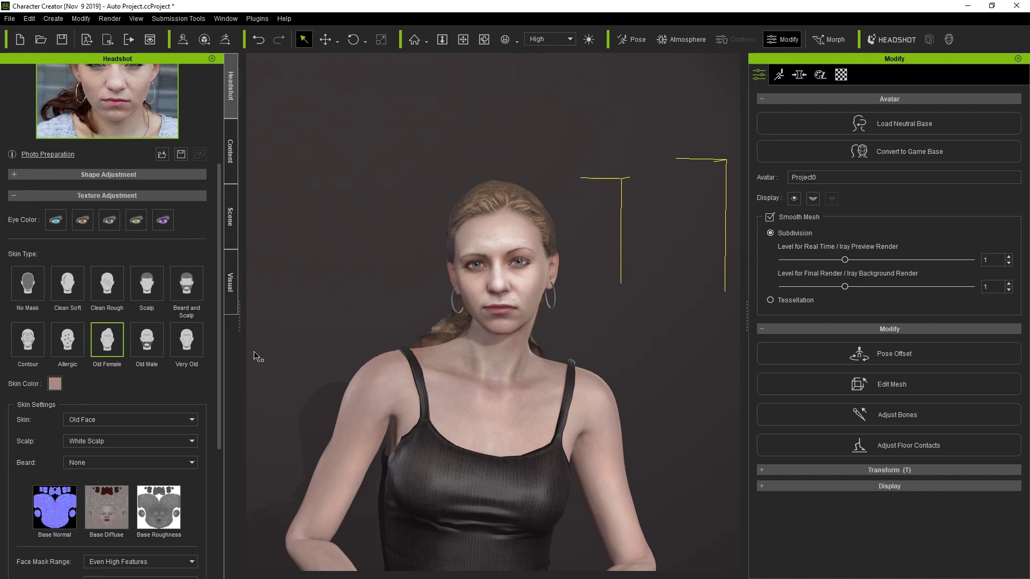
scroll(220, 358, "down", 3)
scroll(223, 413, "down", 1)
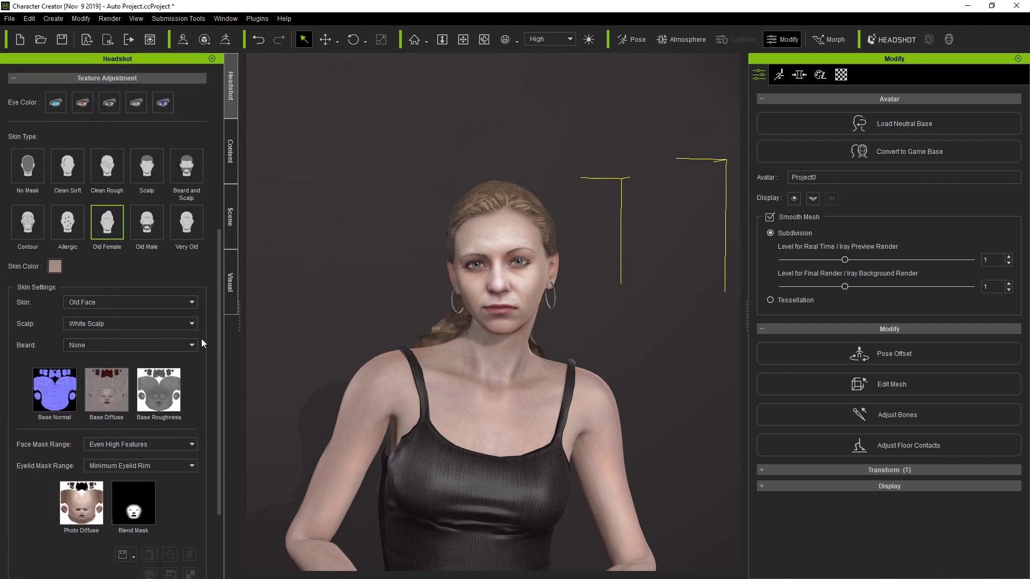
scroll(216, 372, "down", 3)
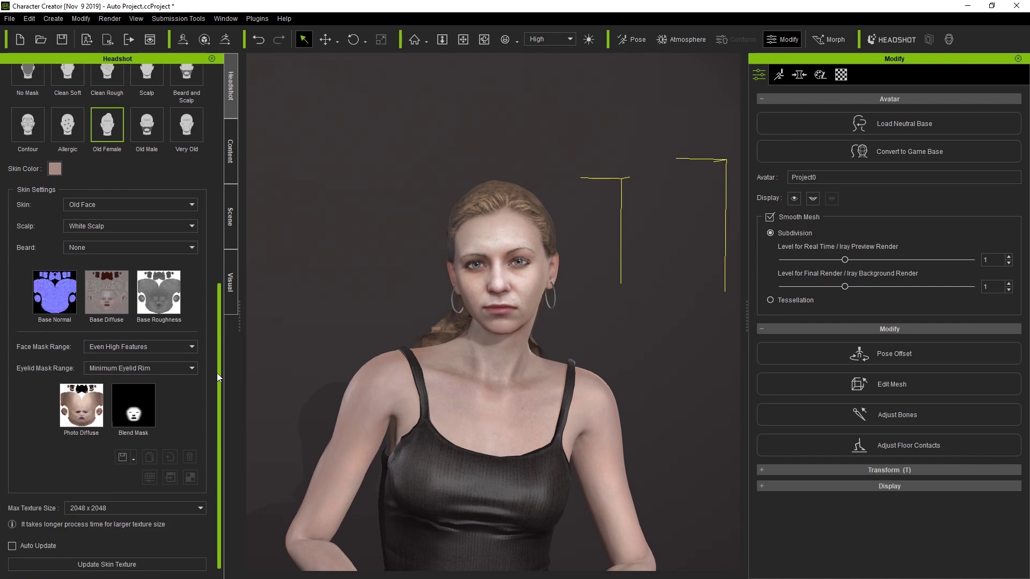
left_click(156, 558)
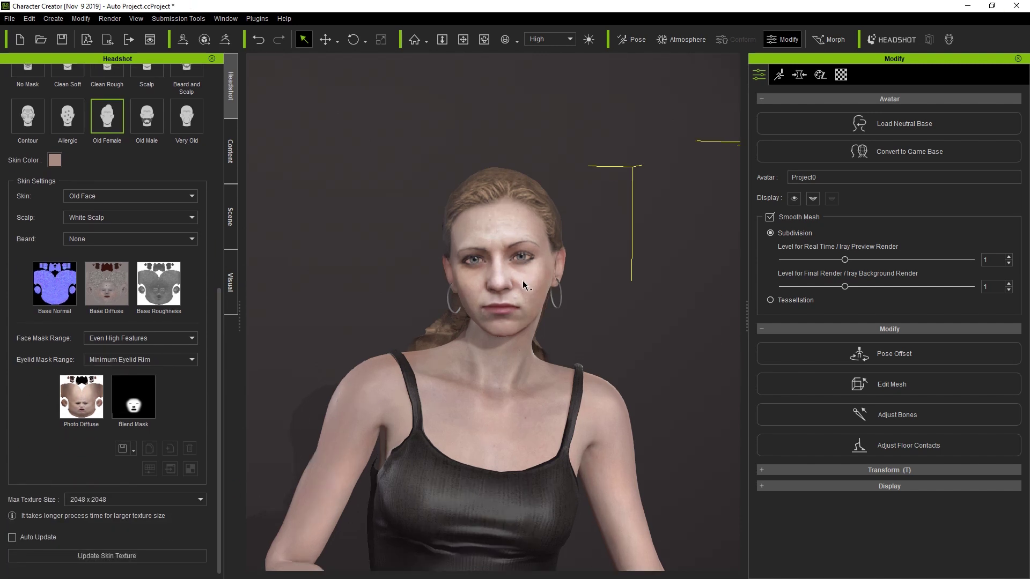
right_click_drag(568, 315, 536, 330)
scroll(545, 333, "up", 2)
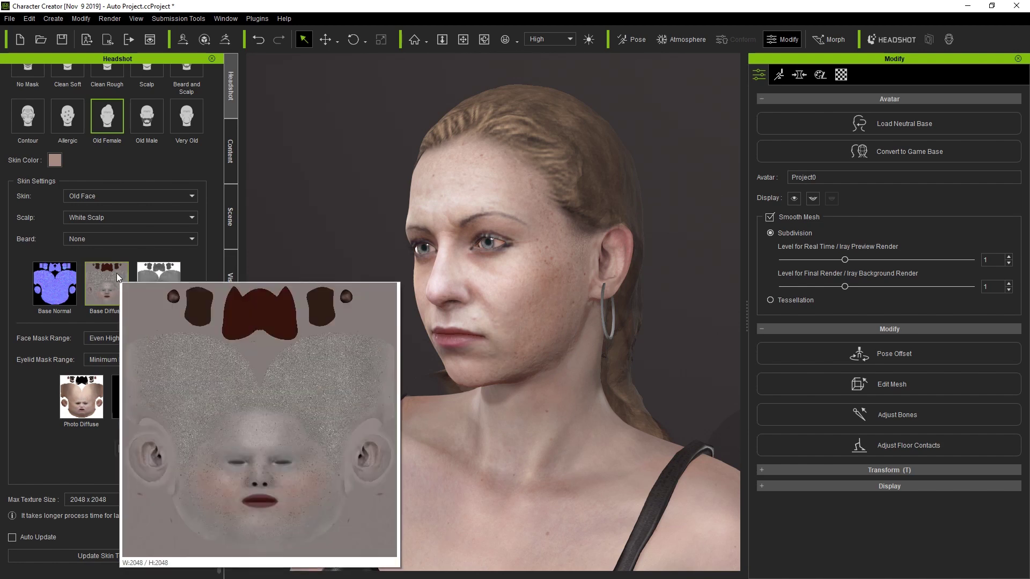
mouse_move(70, 279)
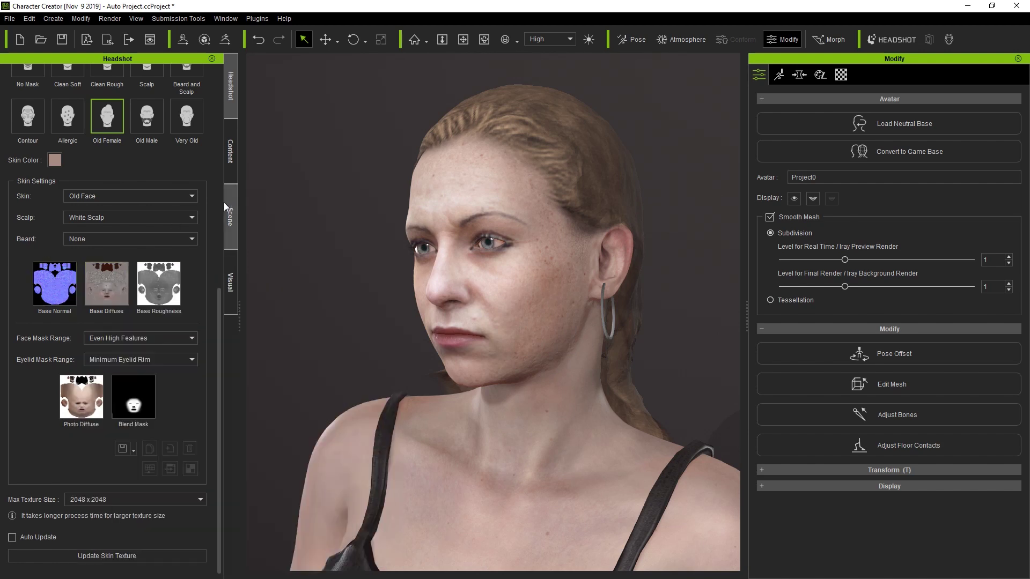
Apply the Contour skin type and update the character's skin texture.
scroll(214, 299, "up", 2)
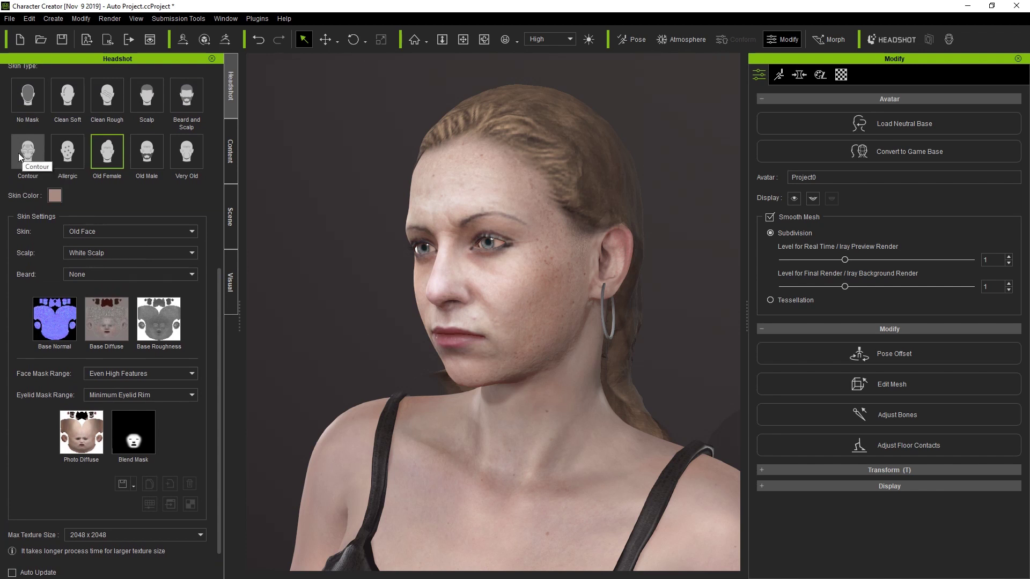
left_click(30, 156)
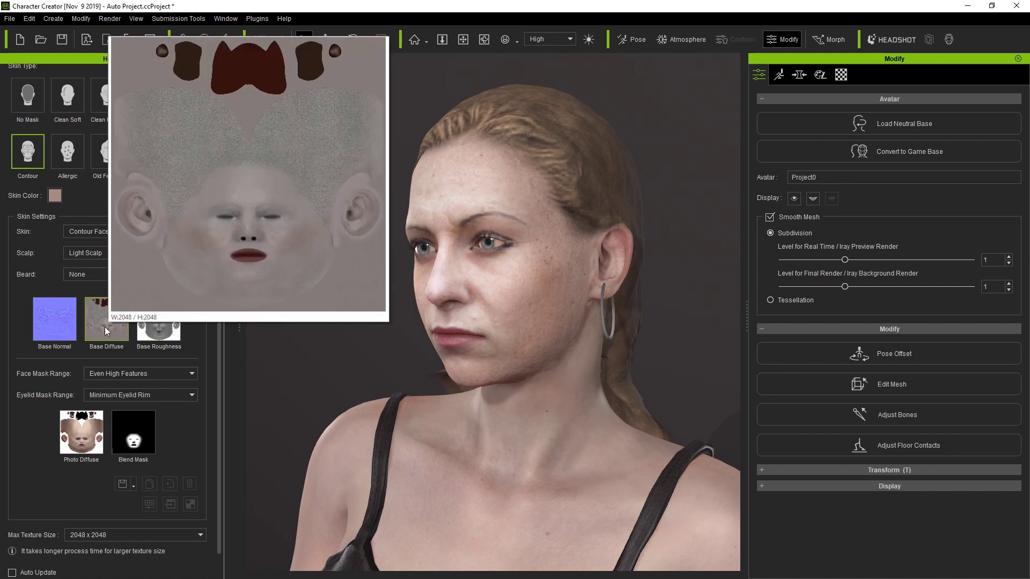
scroll(122, 552, "down", 1)
left_click(123, 555)
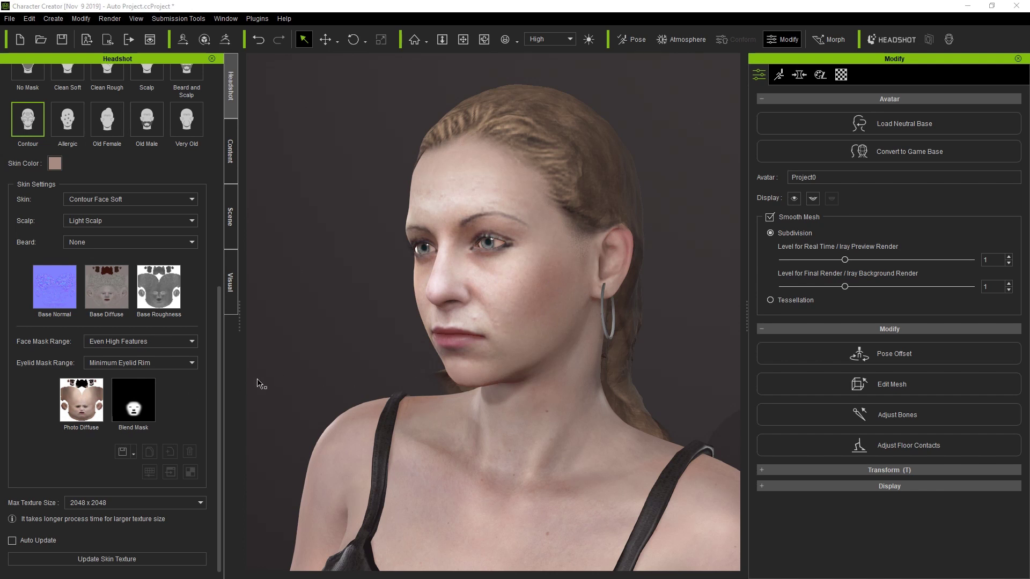
Examine the character's face and full-length figure from several angles.
right_click_drag(561, 335, 597, 333)
scroll(600, 334, "down", 2)
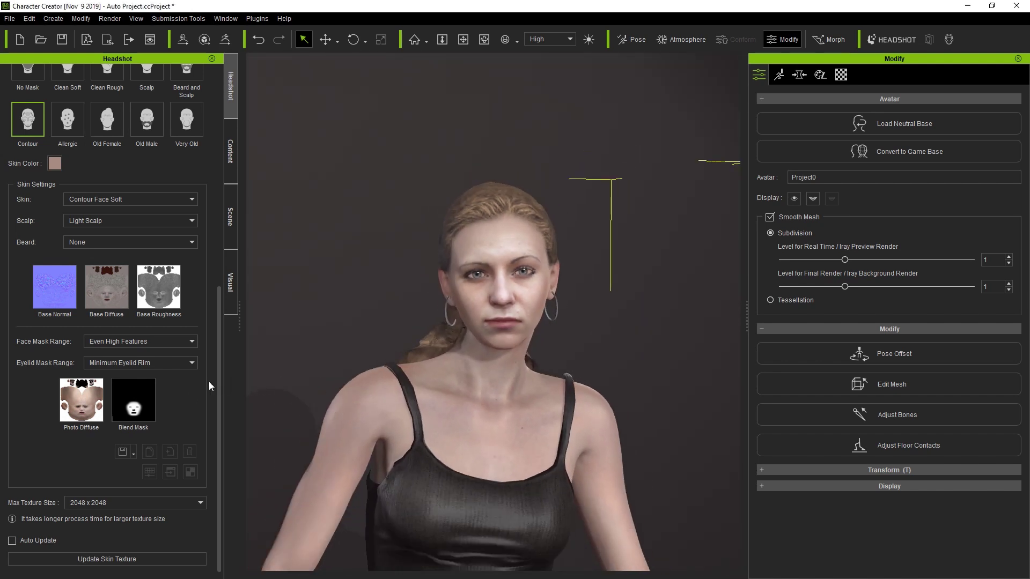
scroll(209, 386, "up", 2)
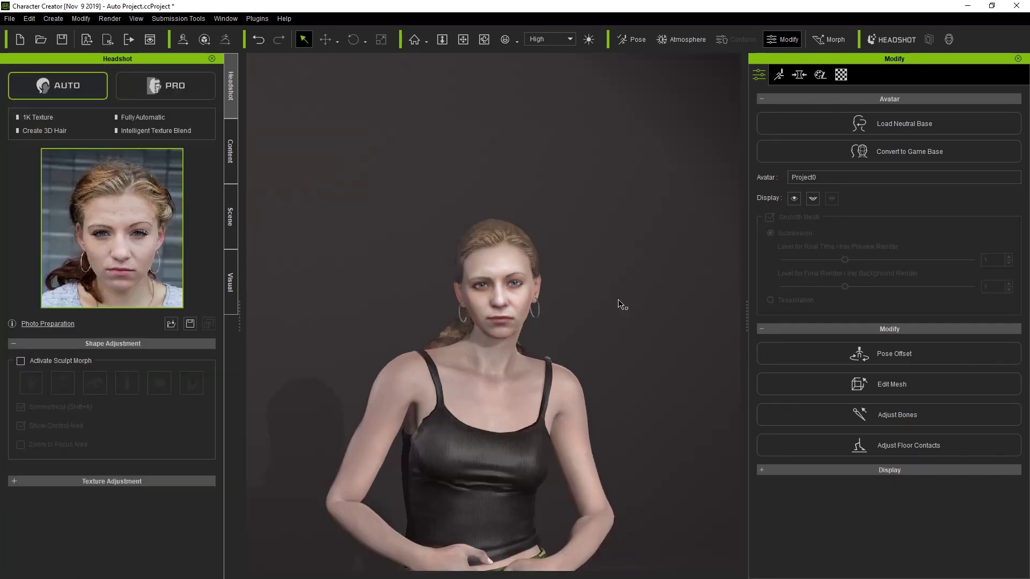
scroll(622, 304, "down", 5)
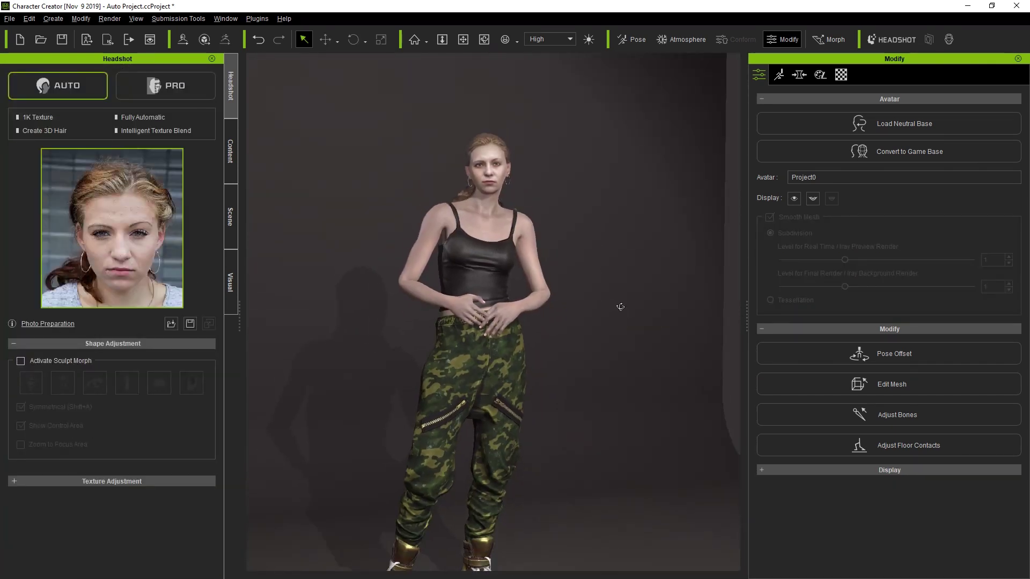
right_click_drag(621, 307, 568, 329)
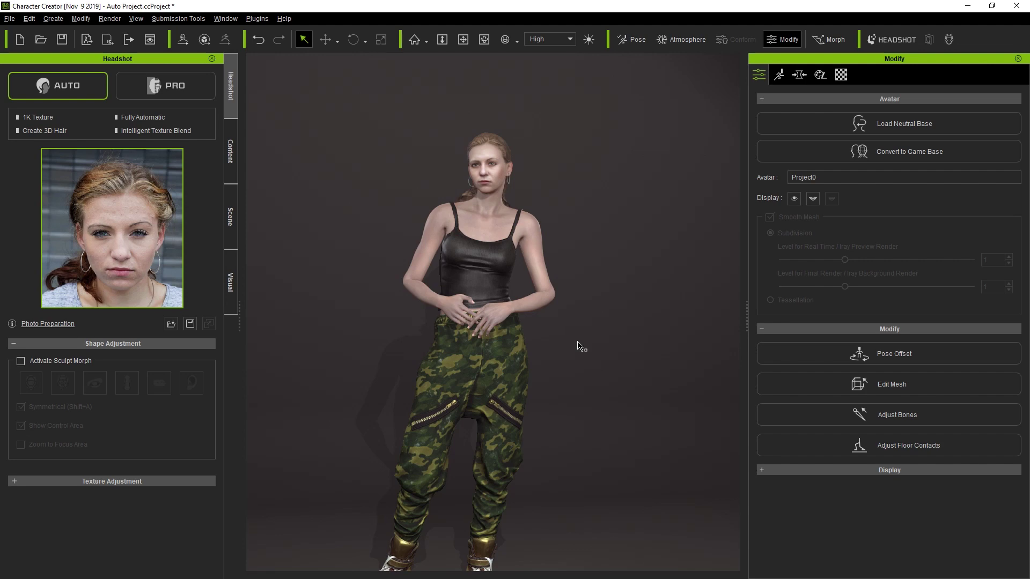
middle_click_drag(552, 352, 570, 319)
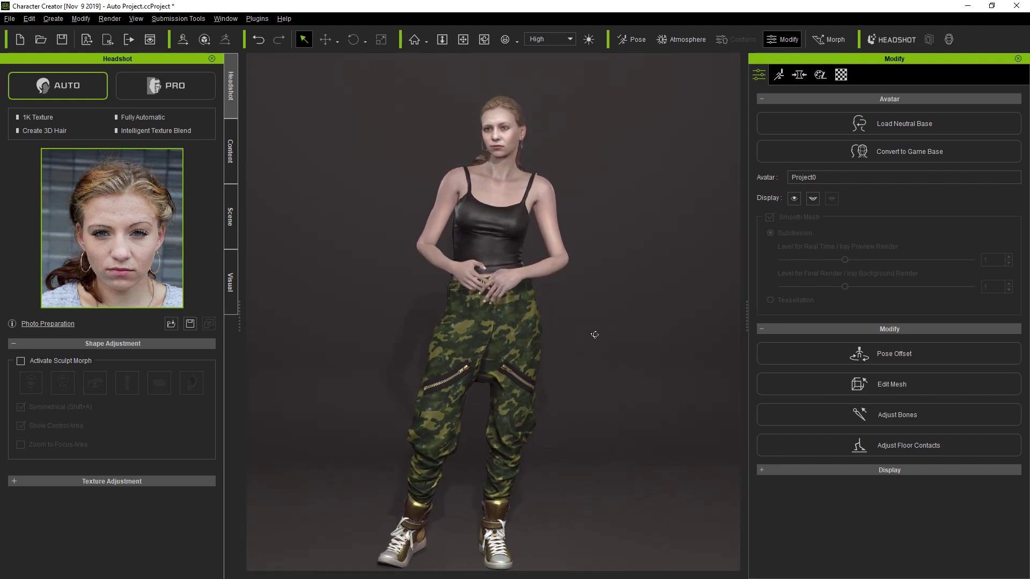
mouse_move(595, 335)
right_mouse_down()
mouse_move(612, 349)
mouse_move(556, 349)
mouse_move(579, 340)
right_mouse_up()
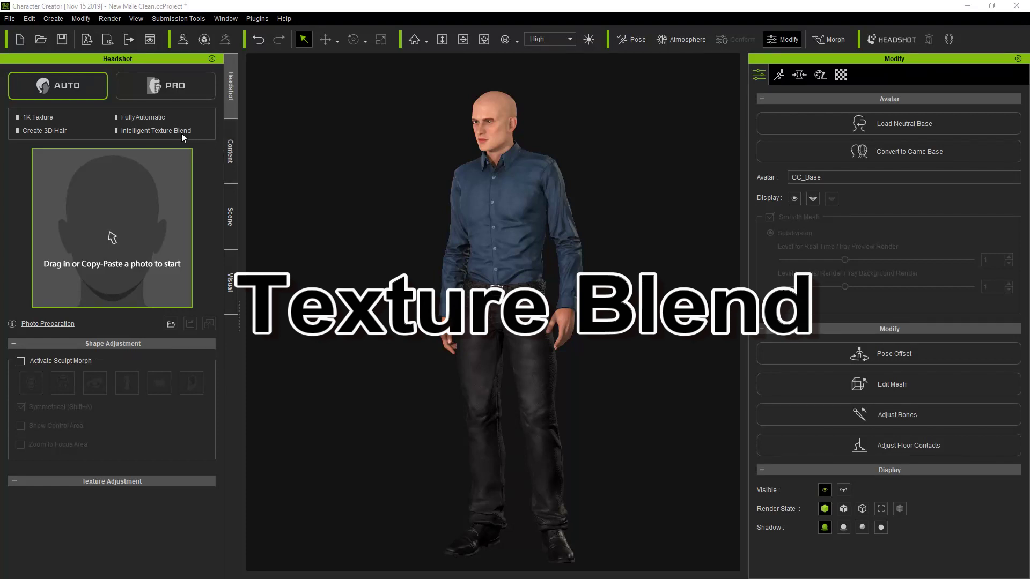
Load the photo of the bearded man and generate a character from it with the Current body type and No Mask skin.
left_click(171, 324)
double_click(425, 225)
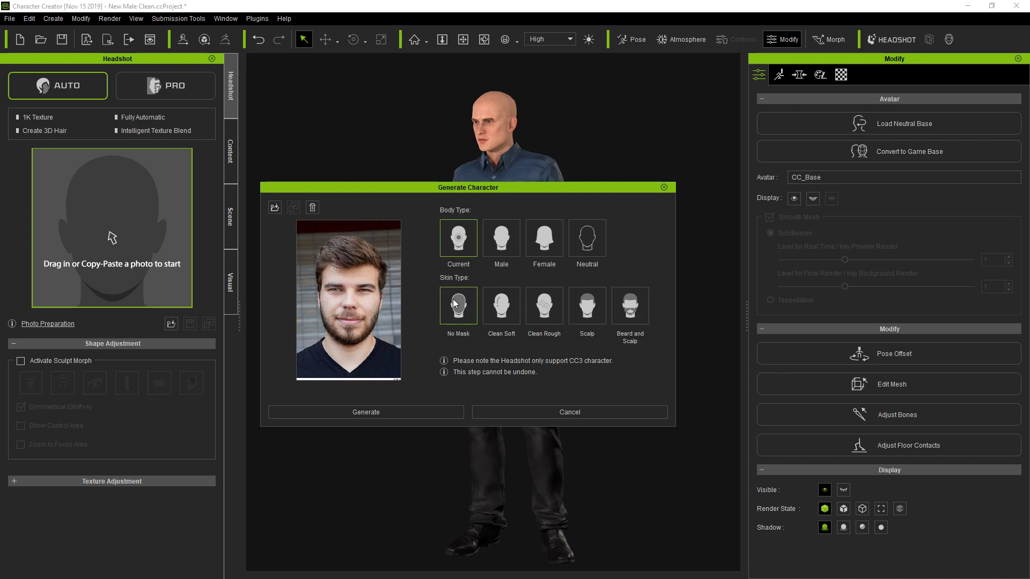
left_click(393, 410)
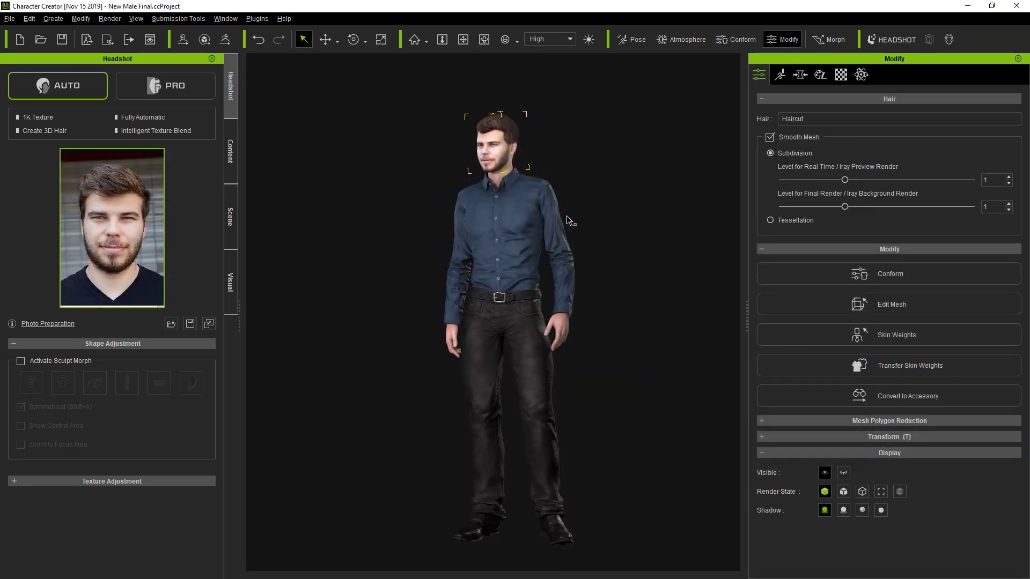
Hide the Haircut object and inspect the head in close-up to check the blended skin texture.
scroll(568, 221, "up", 3)
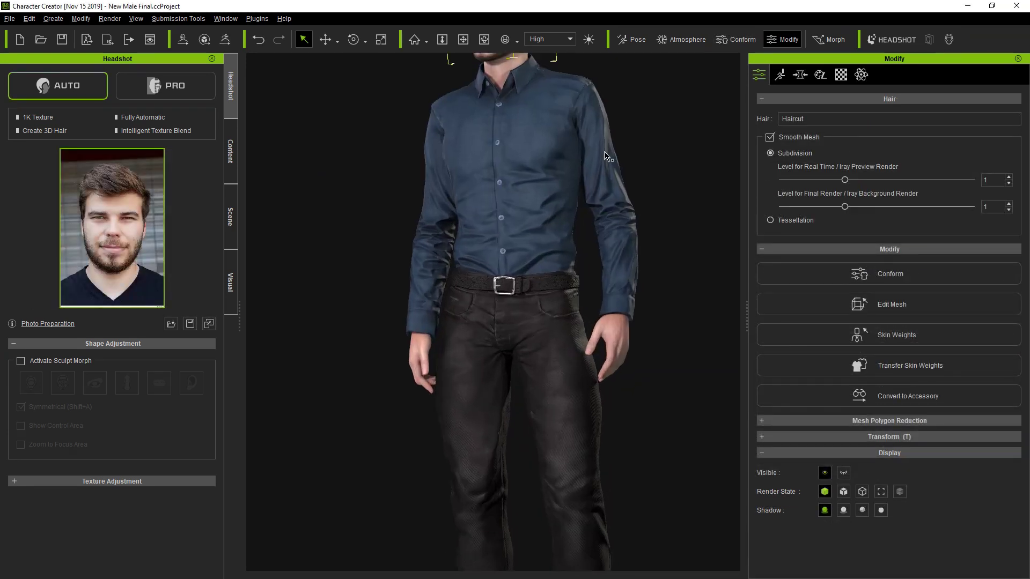
scroll(597, 441, "down", 3)
scroll(579, 272, "up", 4)
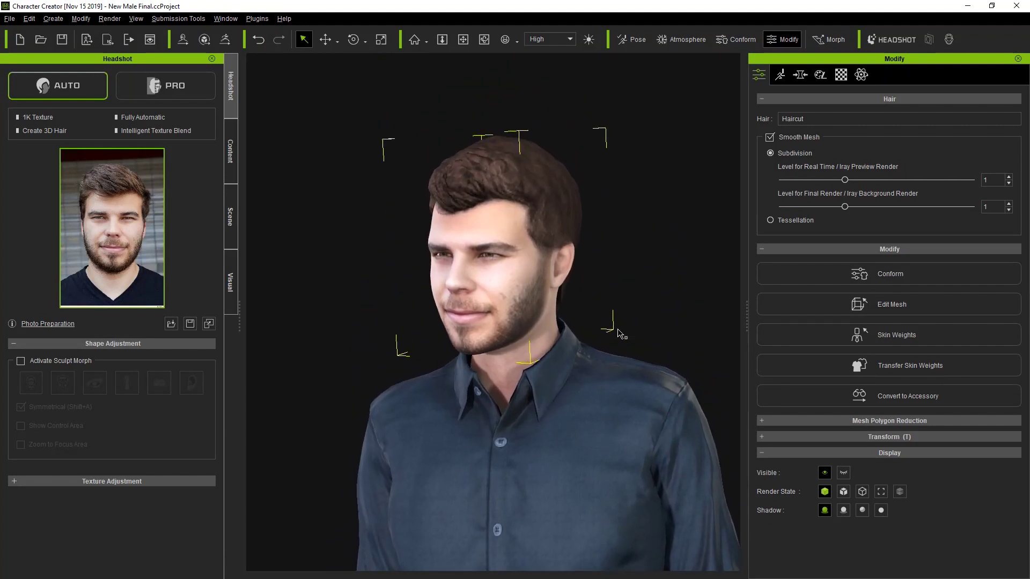
right_click_drag(621, 334, 516, 343)
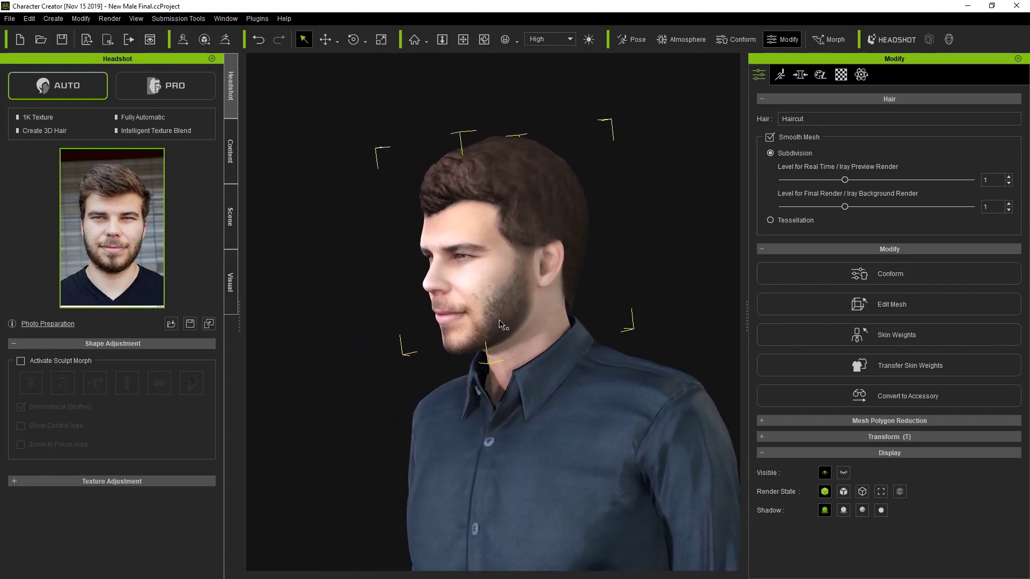
left_click(230, 218)
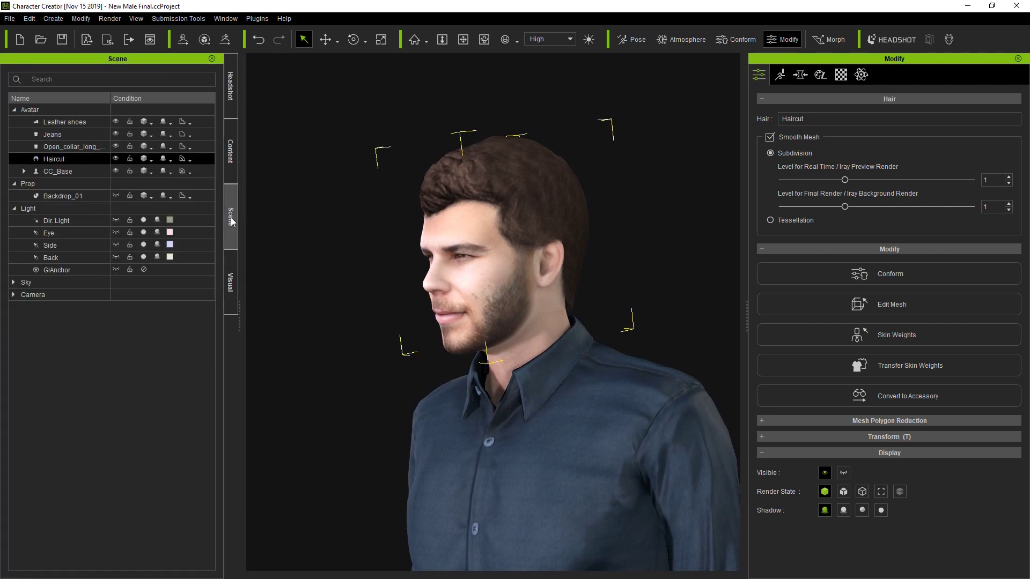
left_click(116, 159)
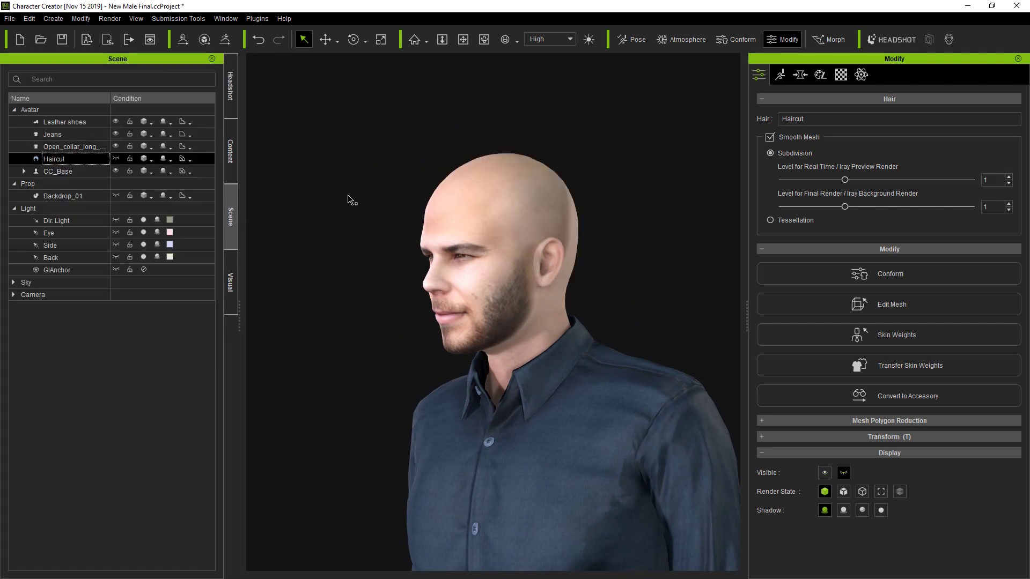
right_click_drag(603, 257, 918, 260)
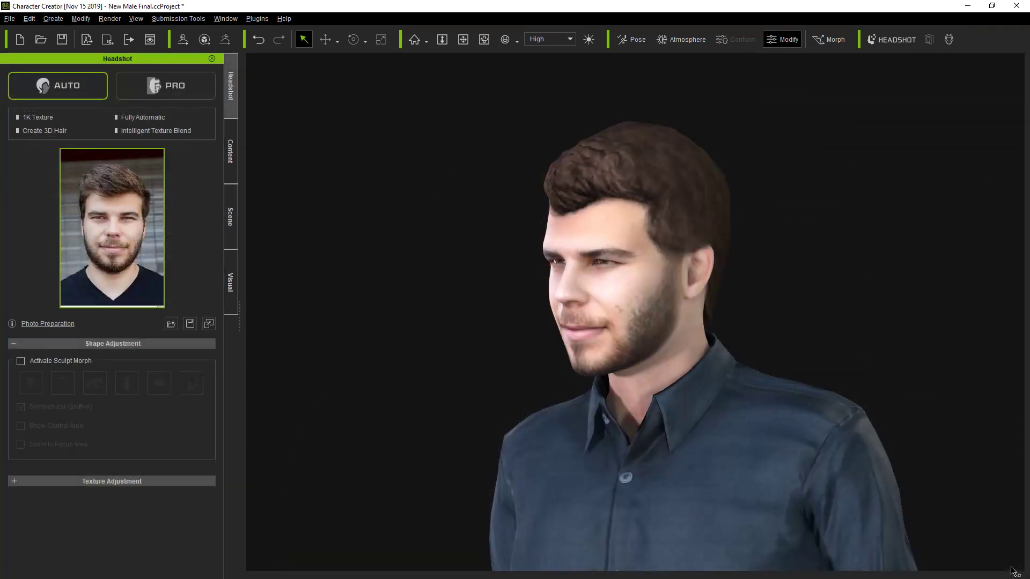